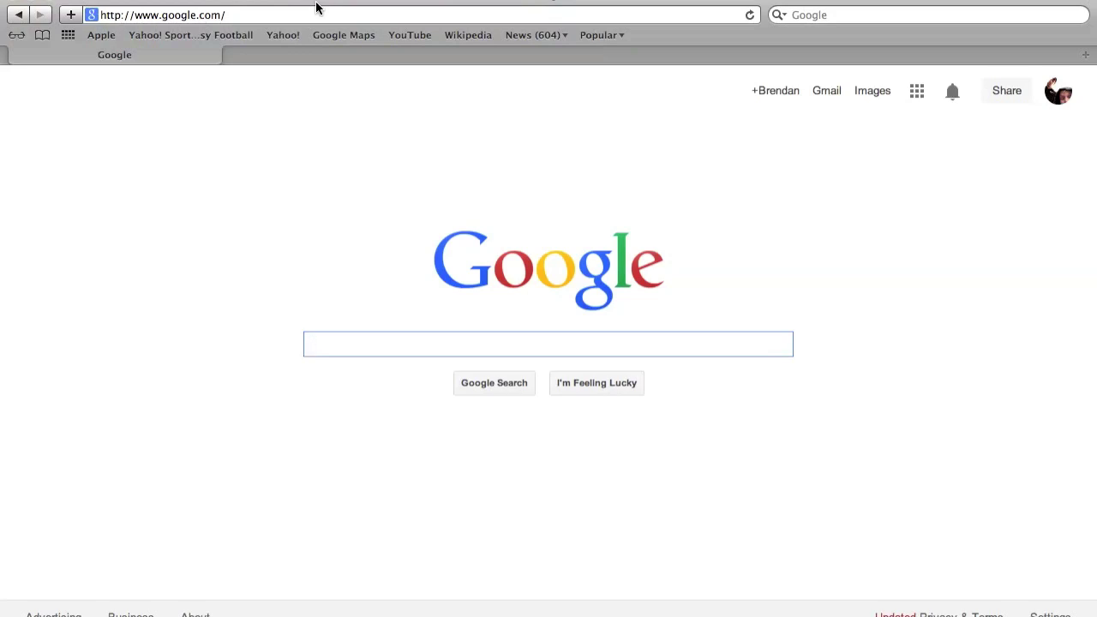
- Search Google for 'nova wallpaper minecraft' and open the Nova Skin Minecraft Wallpaper Generator result
text(nova )
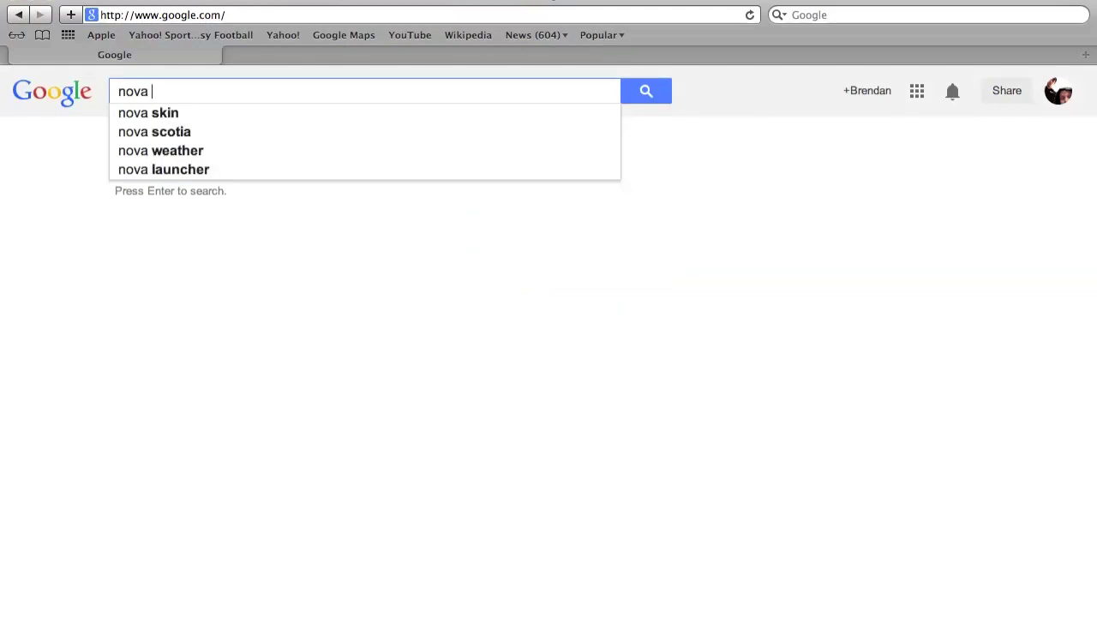
text(wallpl)
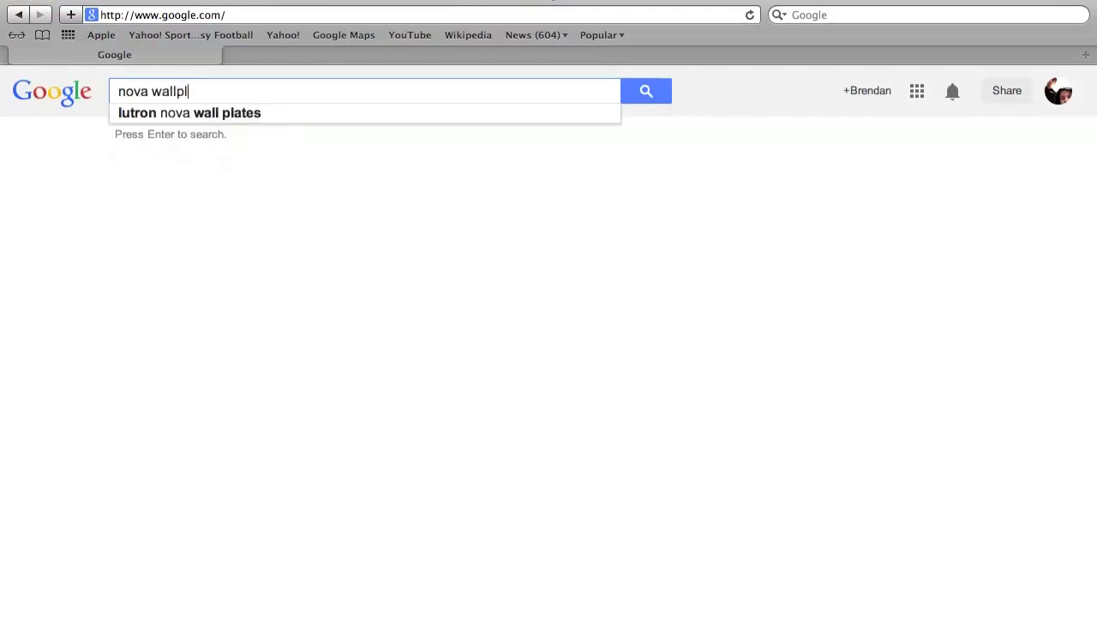
key(BackSpace)
text(ap)
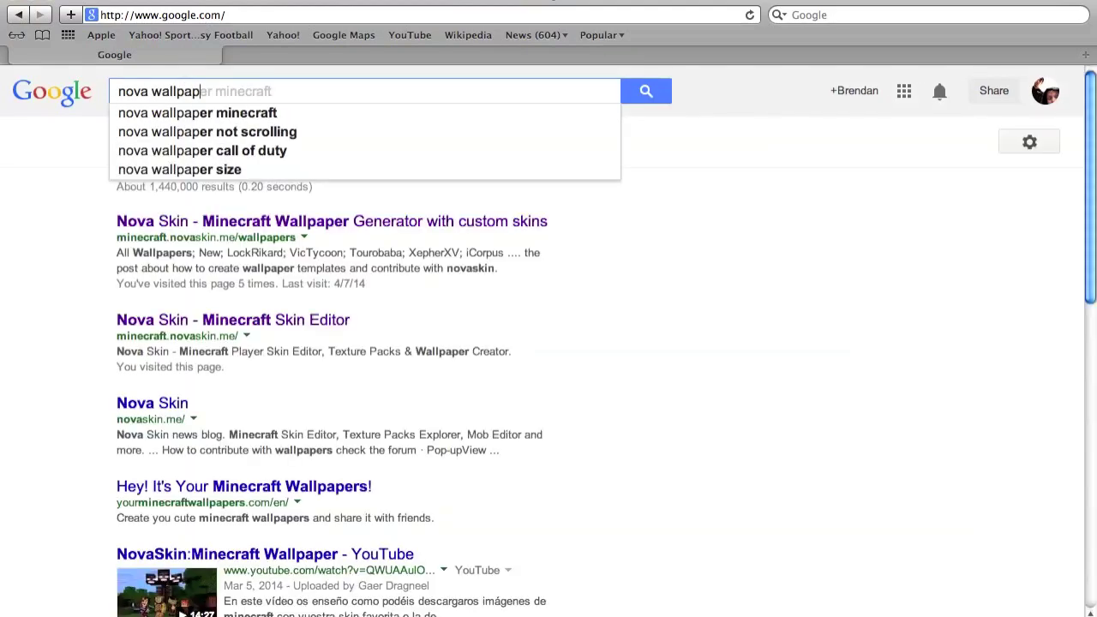
text(er minecraft)
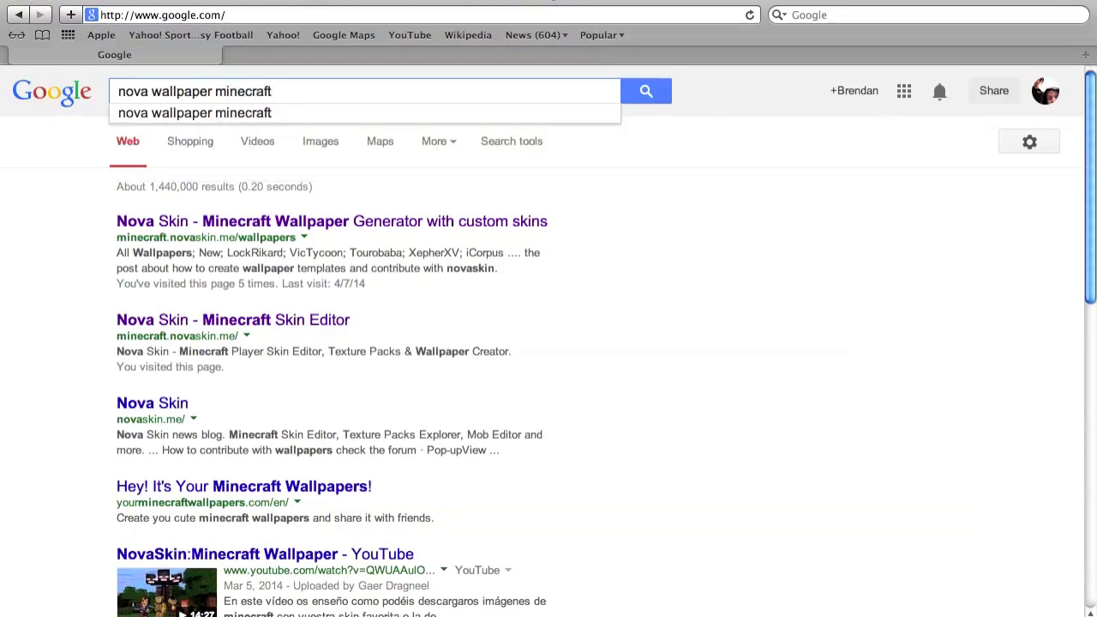
key(Return)
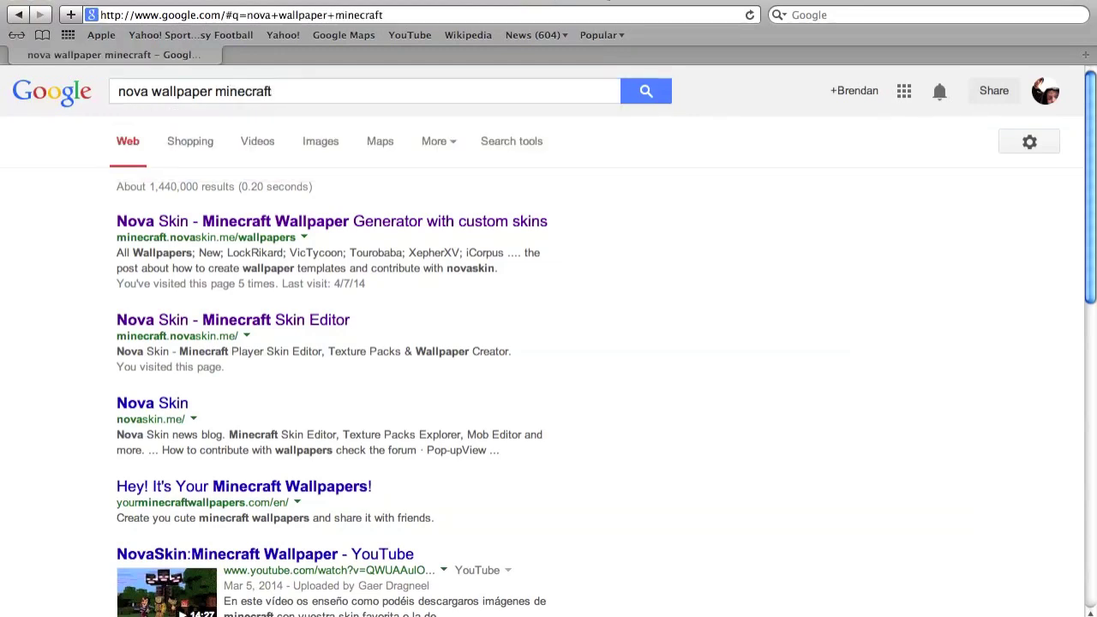
click(269, 221)
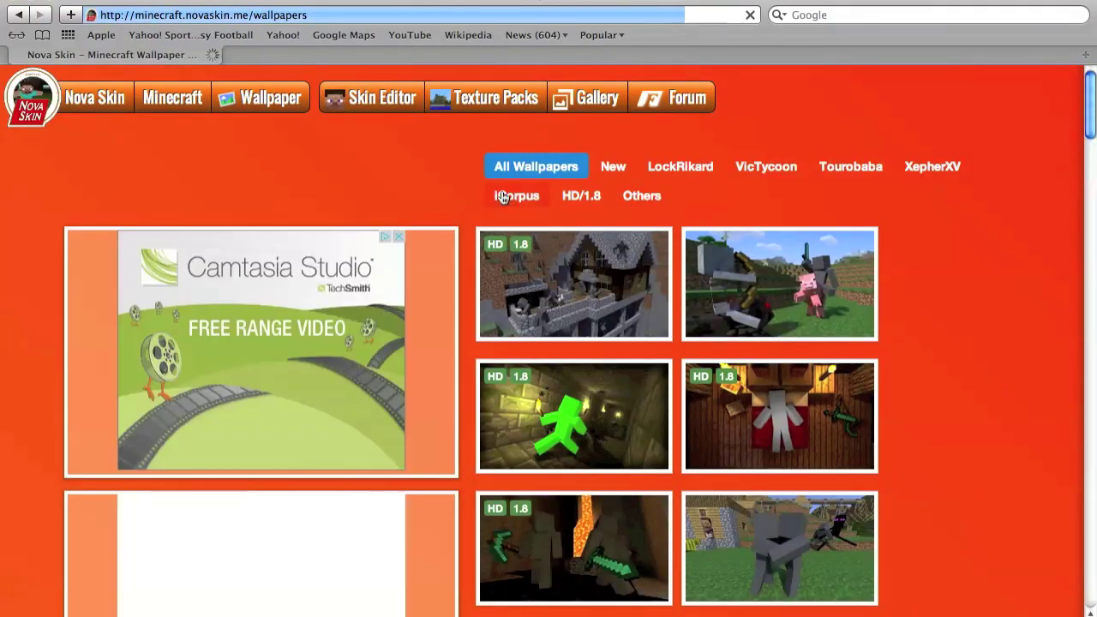
- Browse the wallpaper gallery and open the red-flowers wallpaper with the skeleton for editing
scroll(506, 215, down, 3)
scroll(503, 198, down, 3)
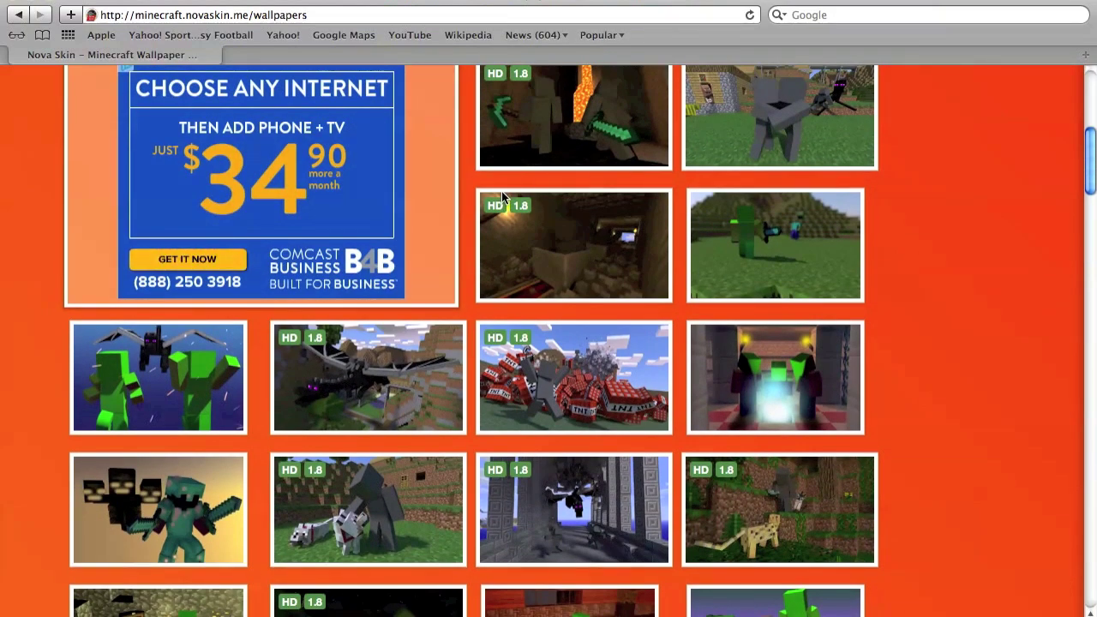
scroll(501, 196, down, 3)
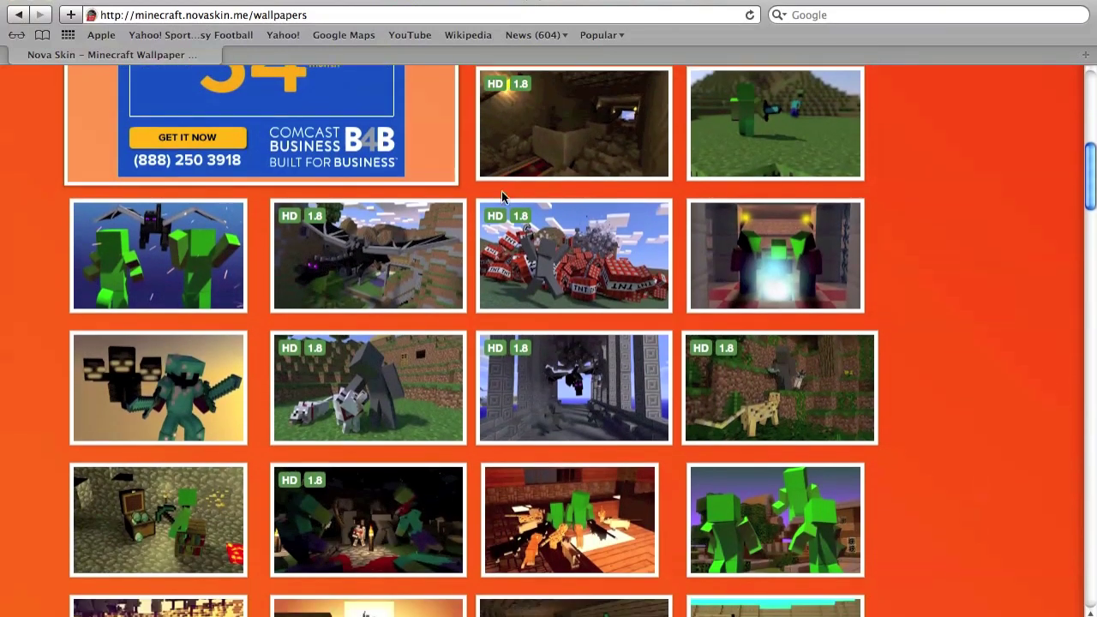
scroll(506, 206, down, 5)
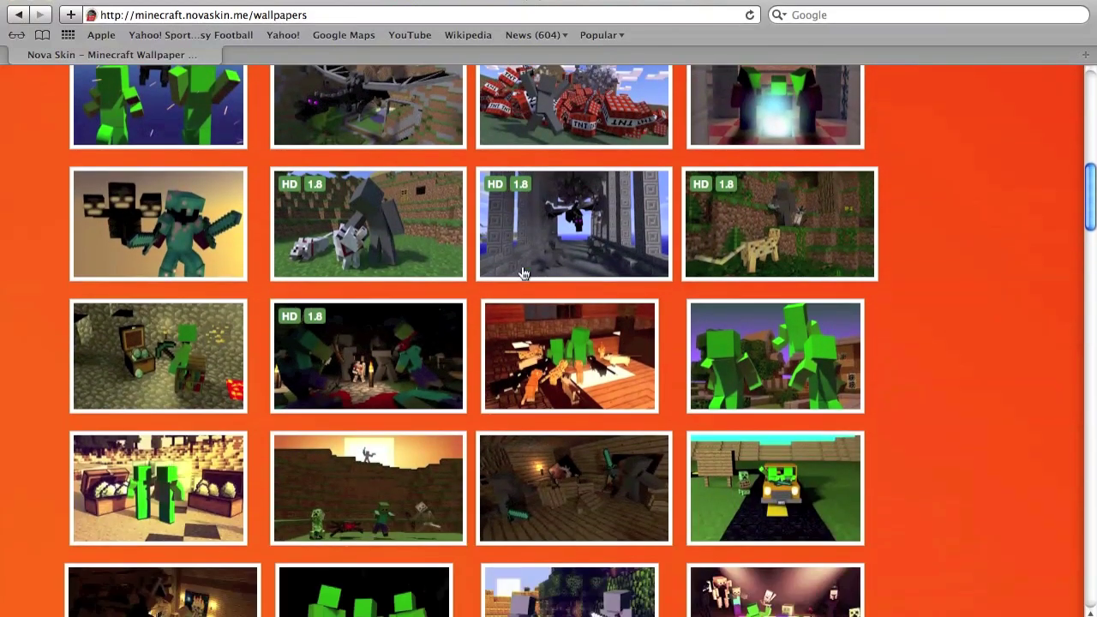
scroll(523, 272, down, 10)
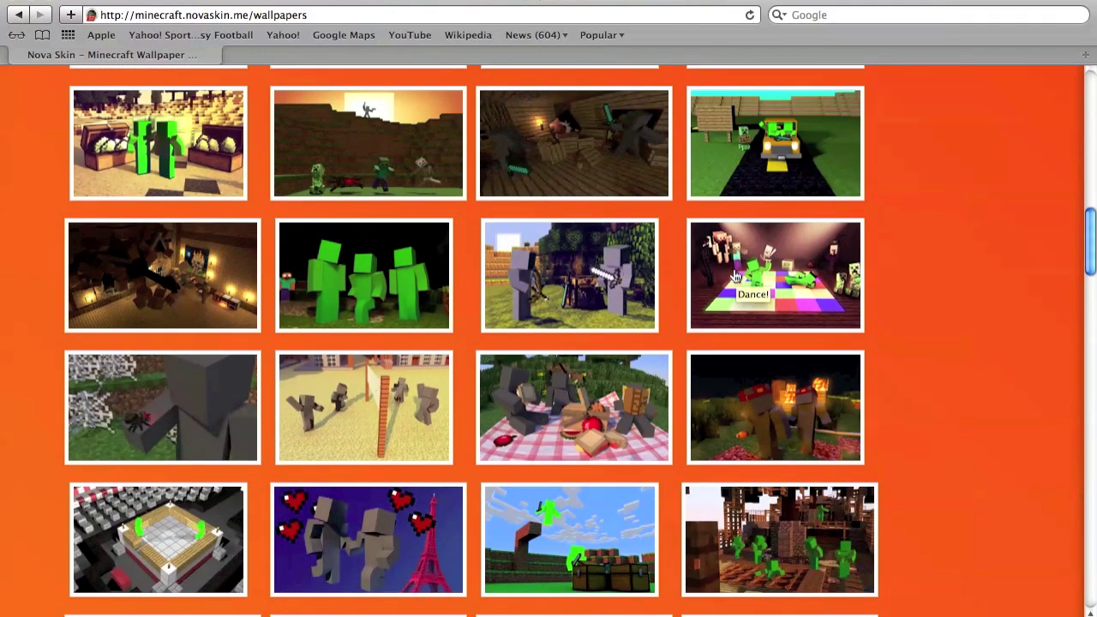
scroll(276, 349, down, 9)
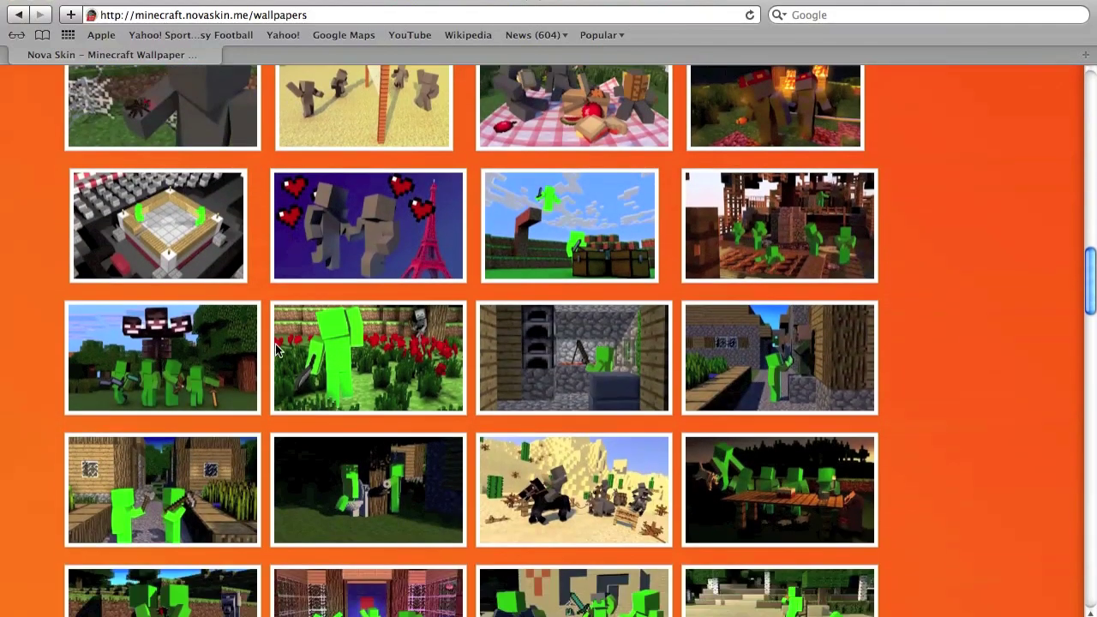
scroll(528, 255, down, 7)
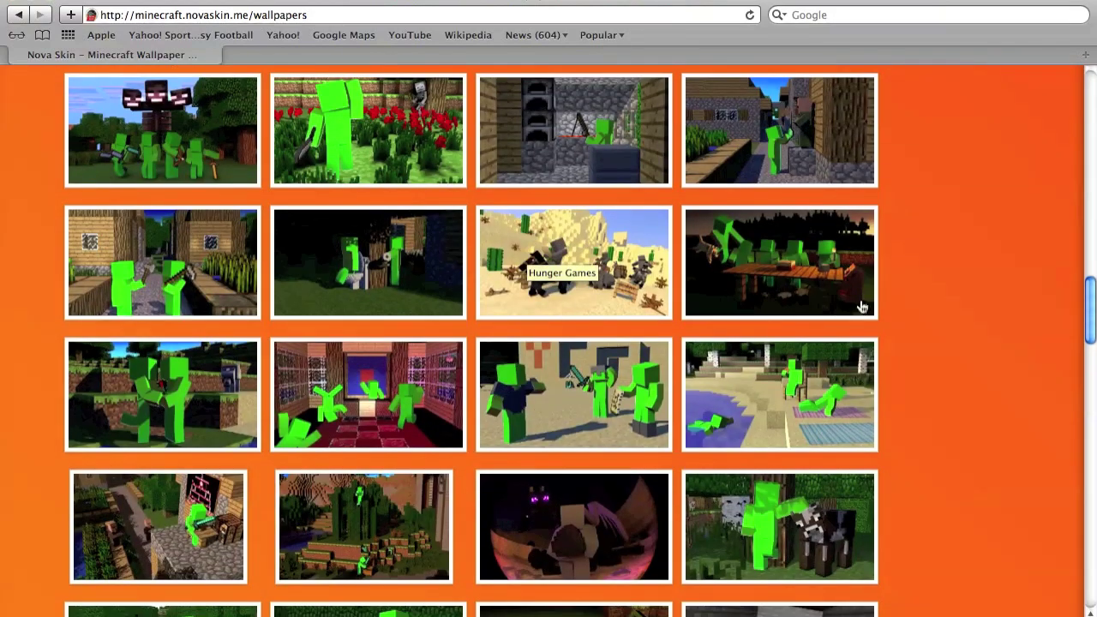
scroll(775, 417, down, 3)
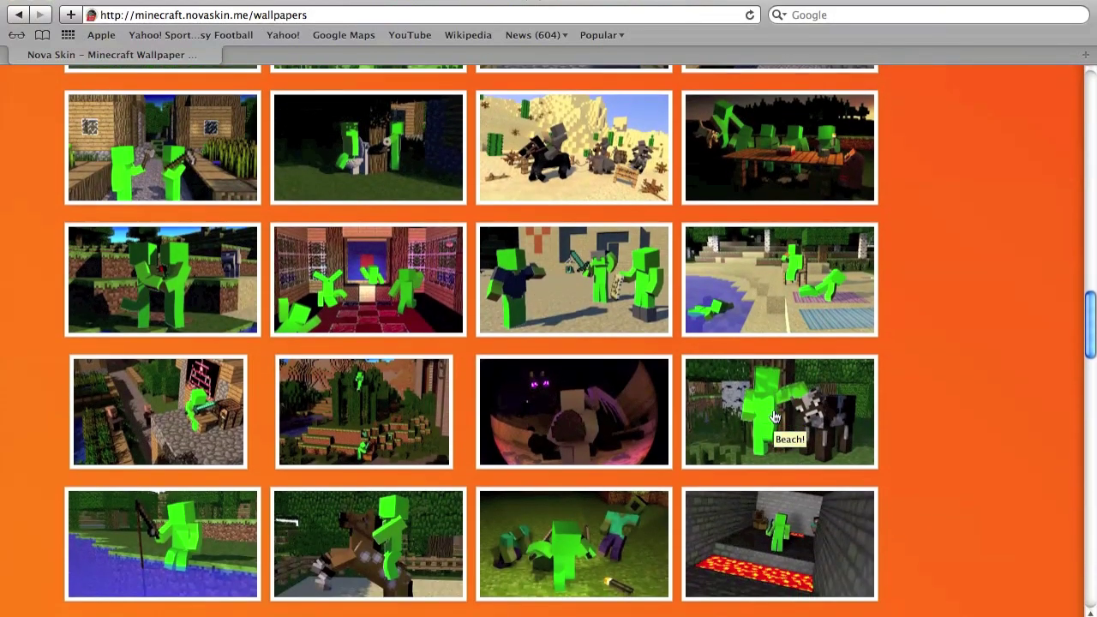
scroll(821, 390, up, 6)
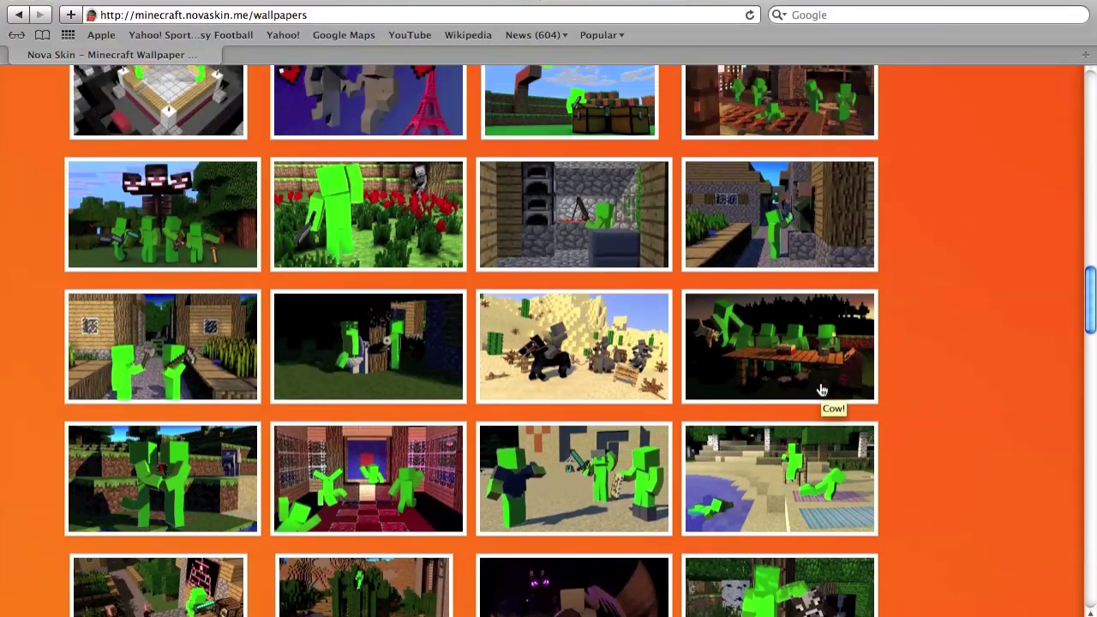
scroll(821, 391, up, 2)
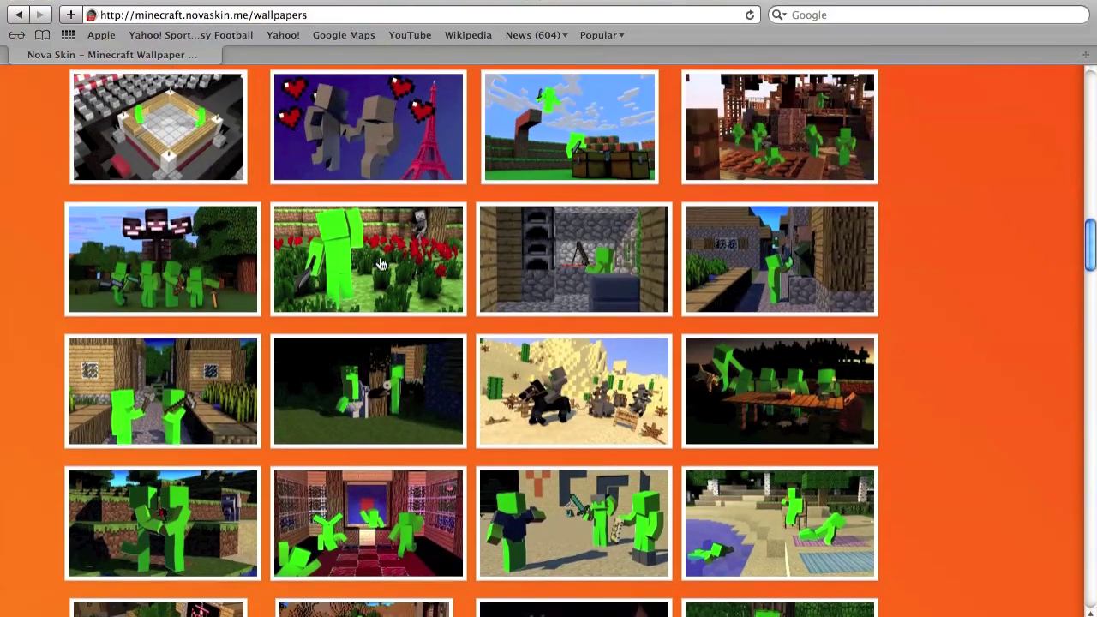
scroll(382, 263, down, 15)
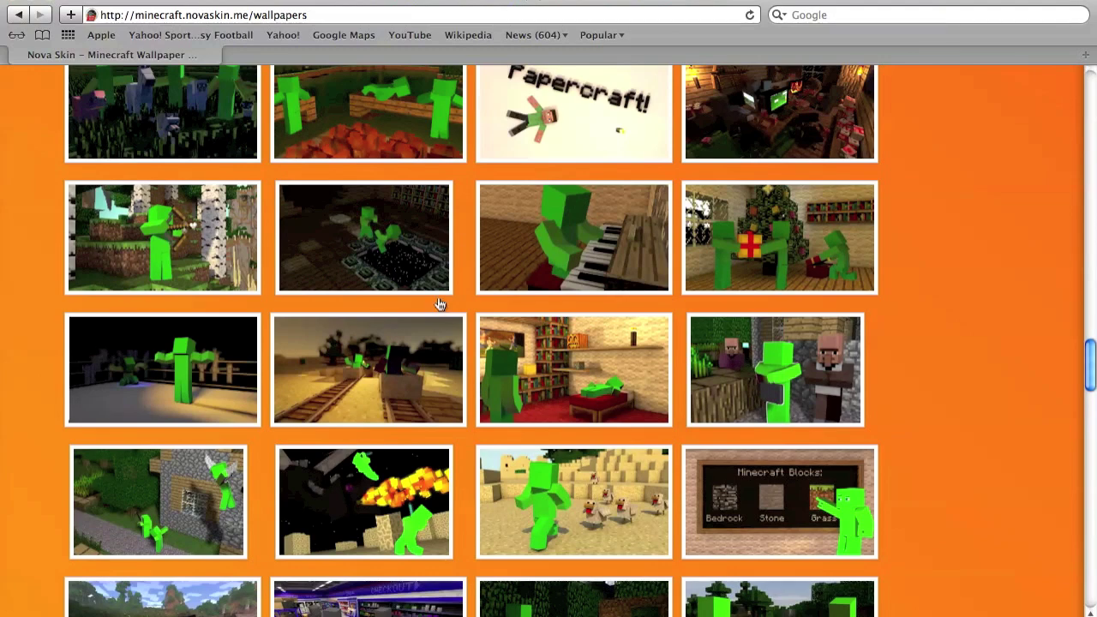
click(698, 219)
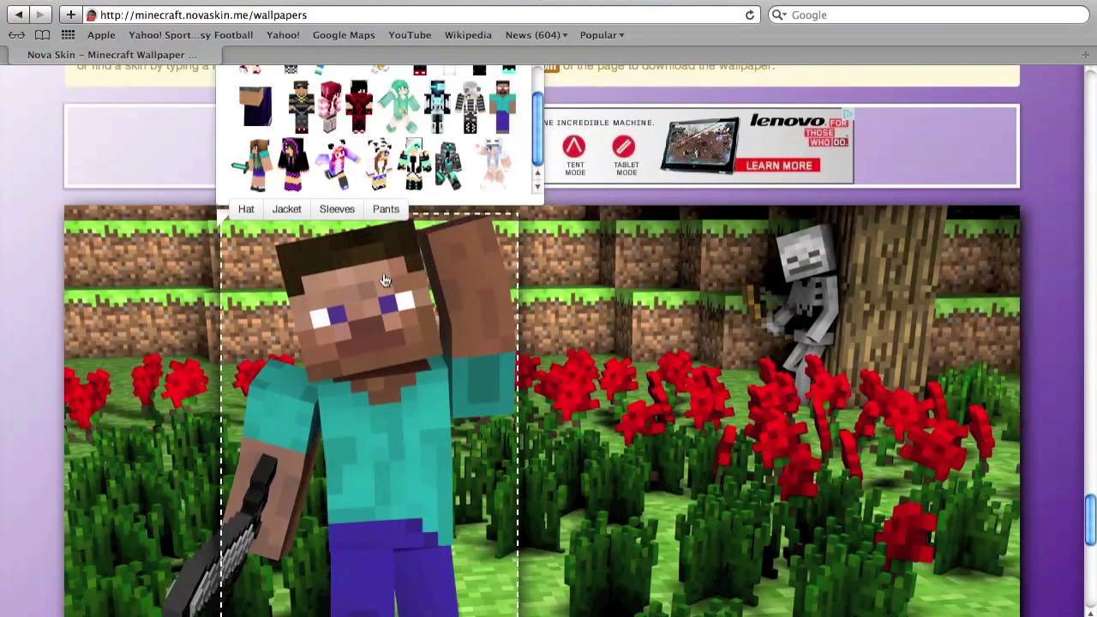
- Search the skin gallery for 'blonde panda' to swap Steve for a blonde panda-hat skin
scroll(467, 365, up, 2)
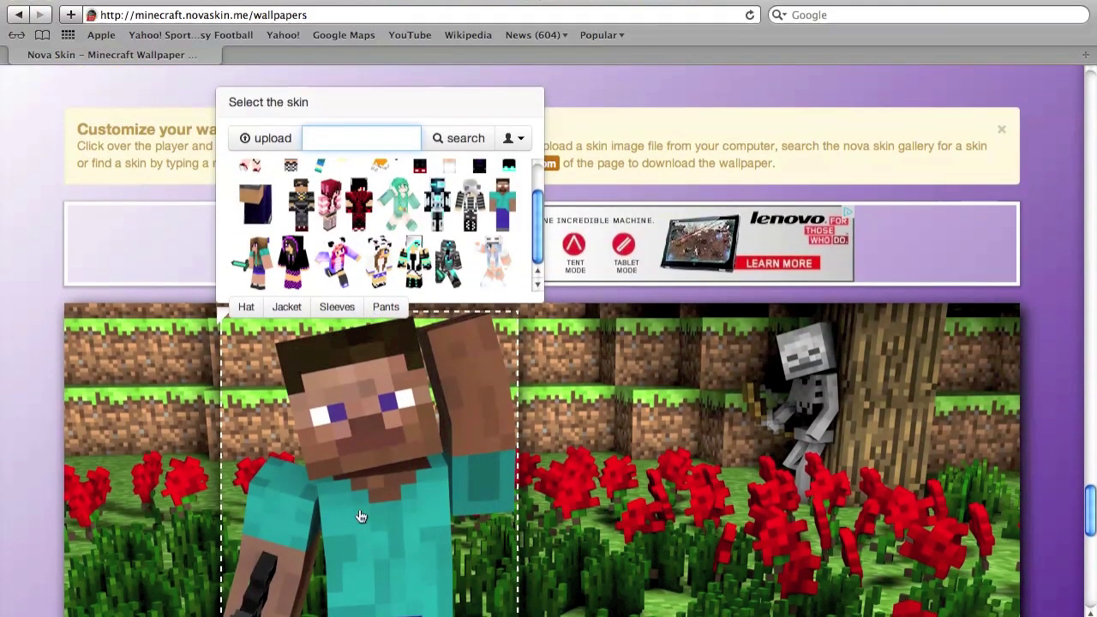
click(375, 138)
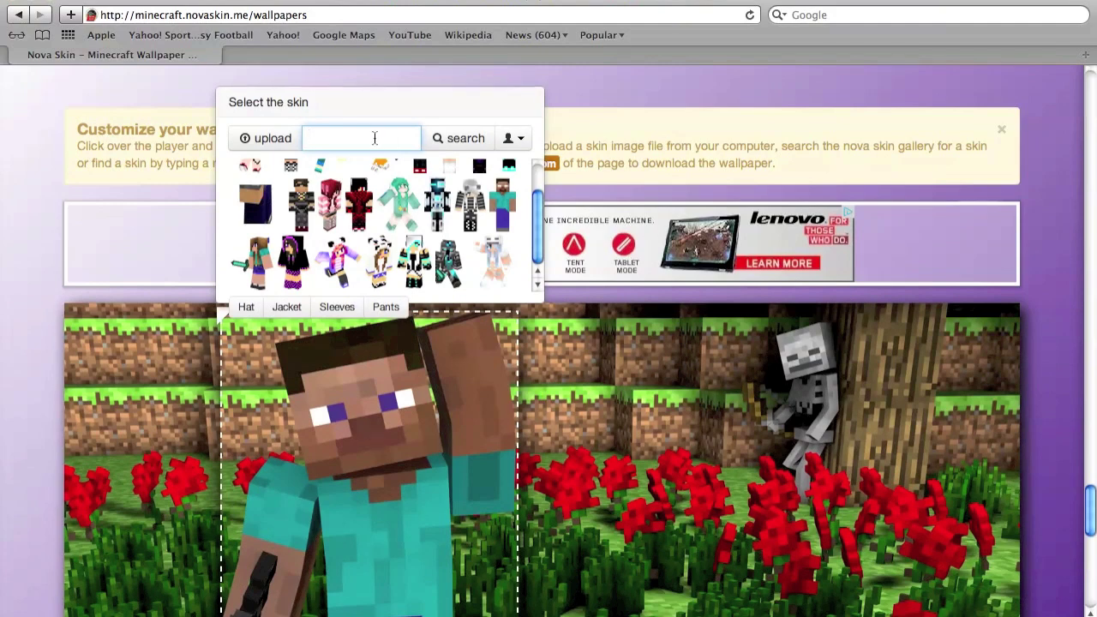
text(blonde )
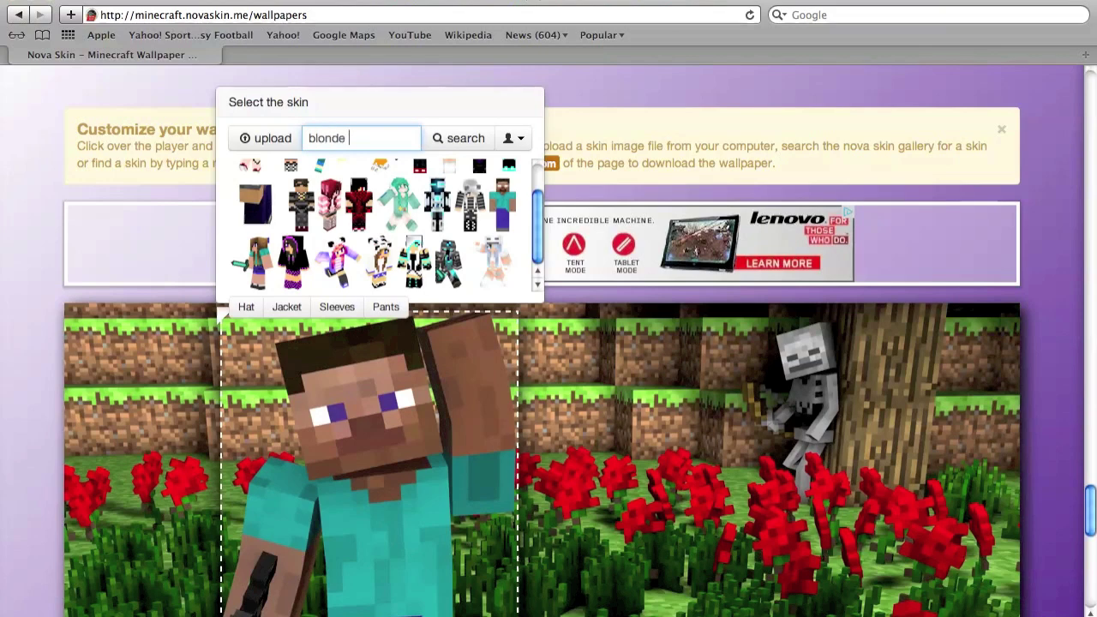
text(pandan)
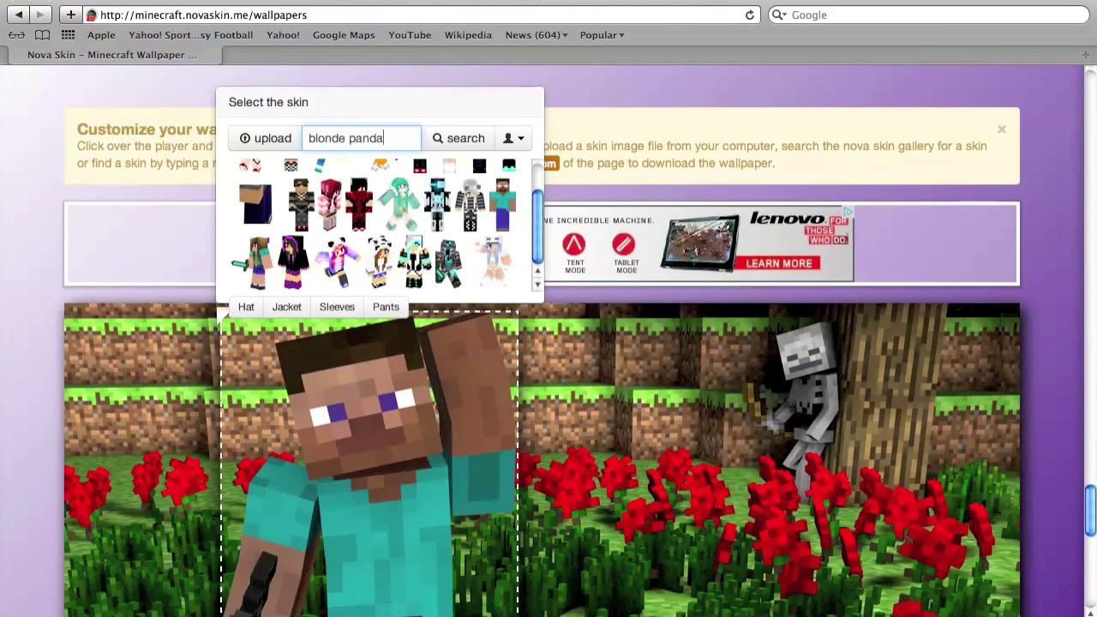
click(466, 139)
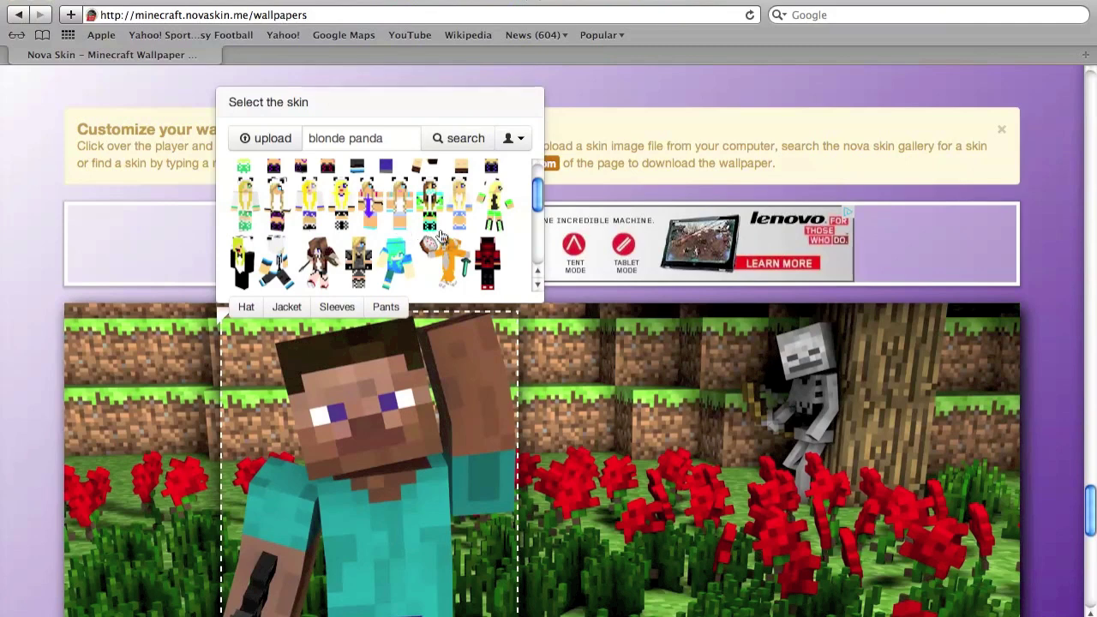
scroll(442, 249, up, 3)
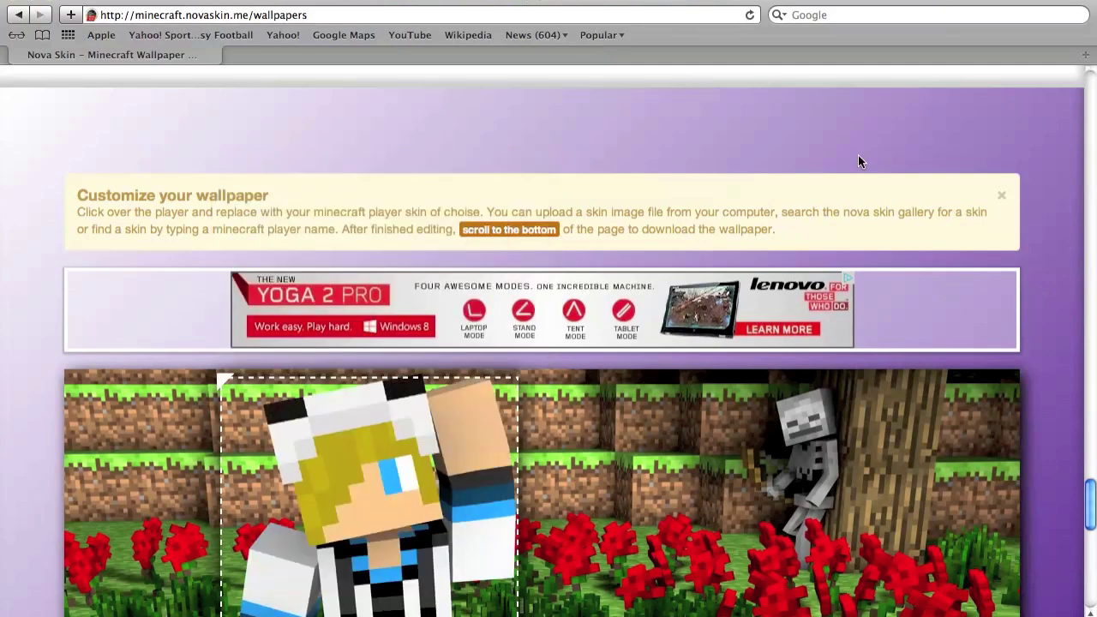
- Choose the 1280 x 720 wallpaper size to start generating the image
scroll(860, 161, down, 3)
scroll(858, 155, down, 3)
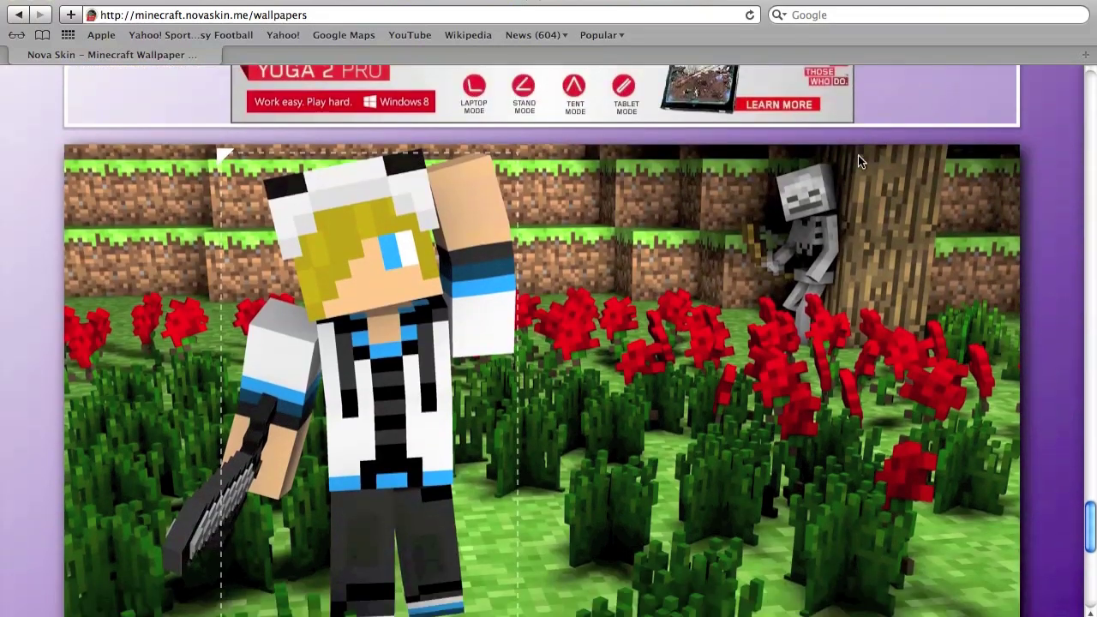
scroll(858, 156, down, 1)
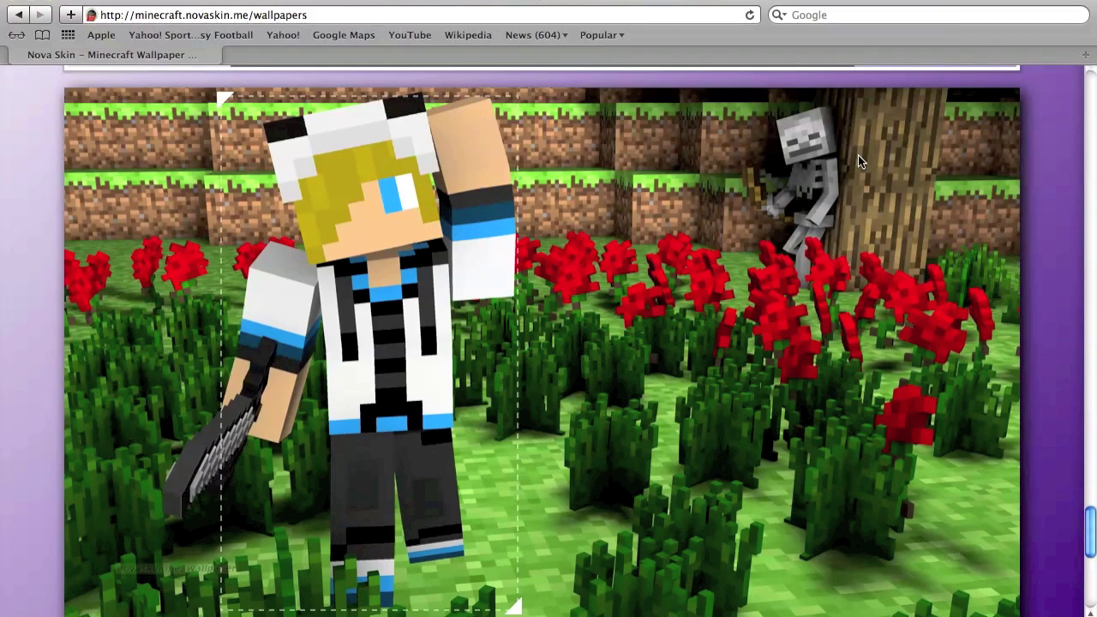
scroll(858, 155, down, 5)
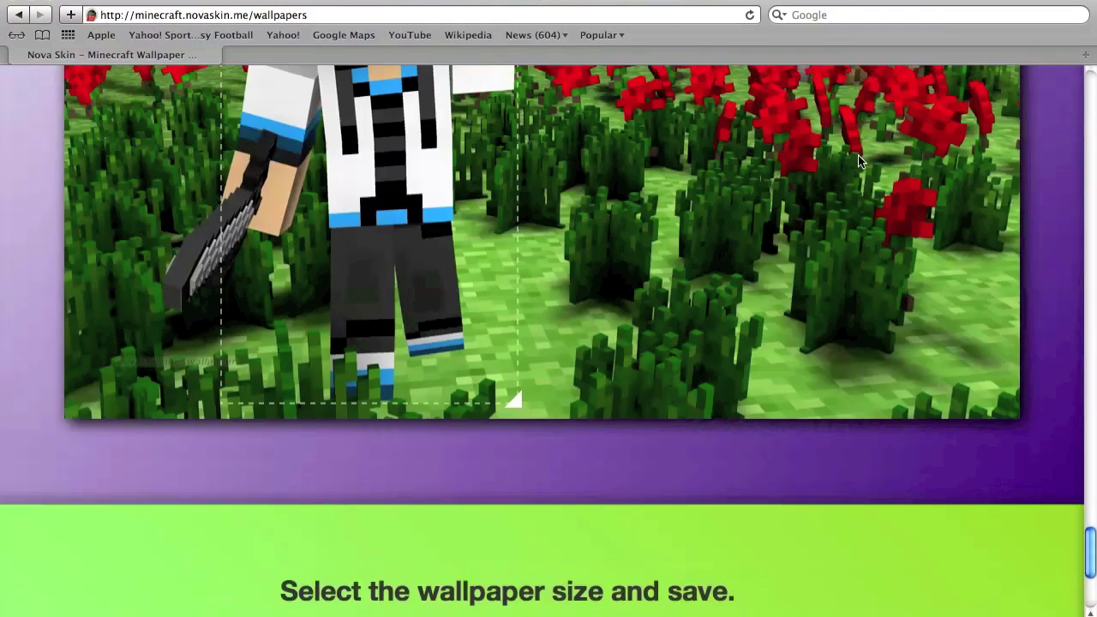
scroll(860, 160, down, 7)
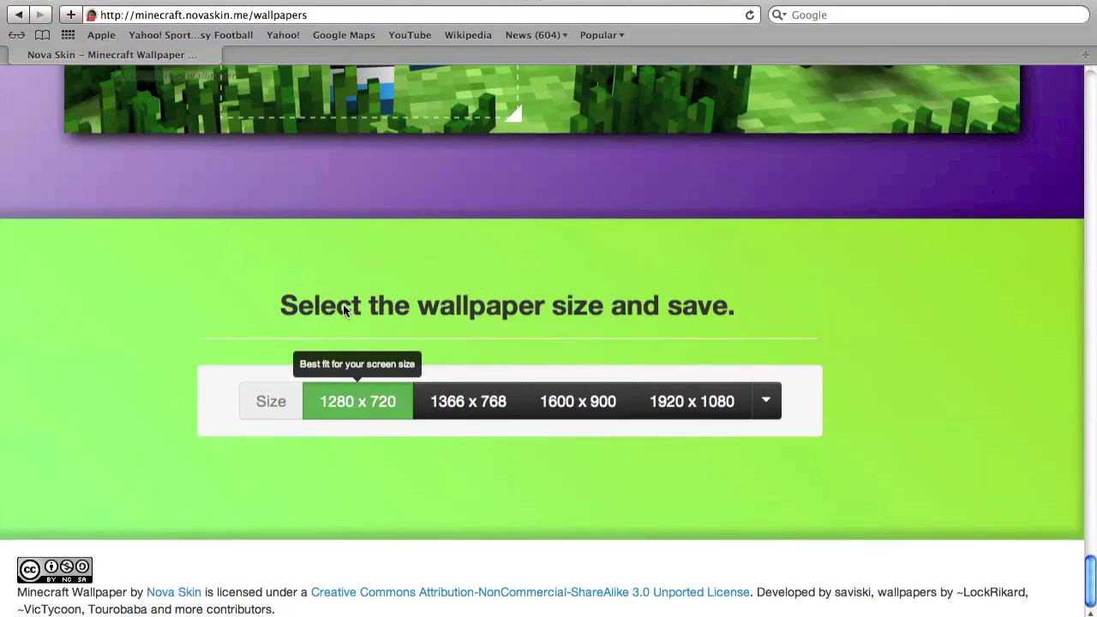
click(359, 403)
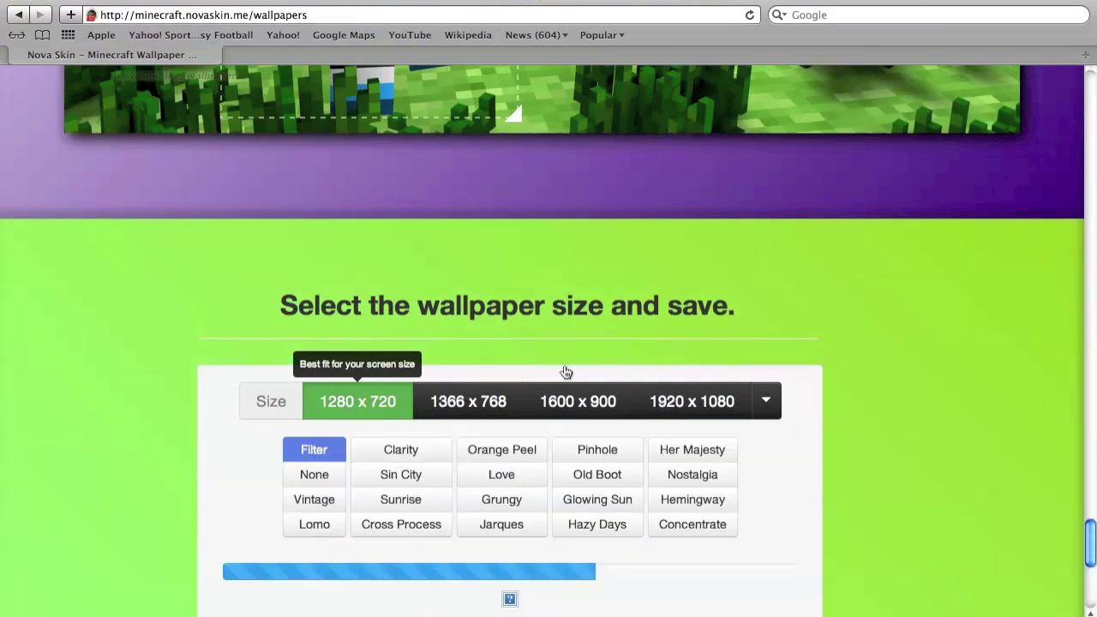
- Load the finished 1280 x 720 wallpaper into the Pixlr Express editor
scroll(385, 322, down, 3)
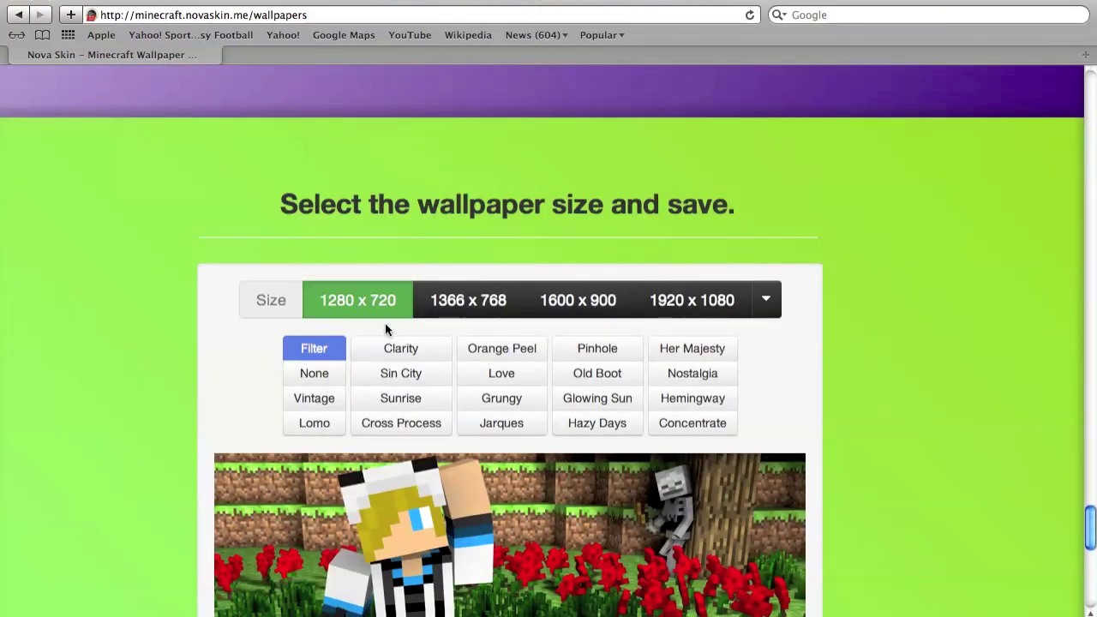
scroll(385, 324, down, 5)
scroll(461, 469, down, 2)
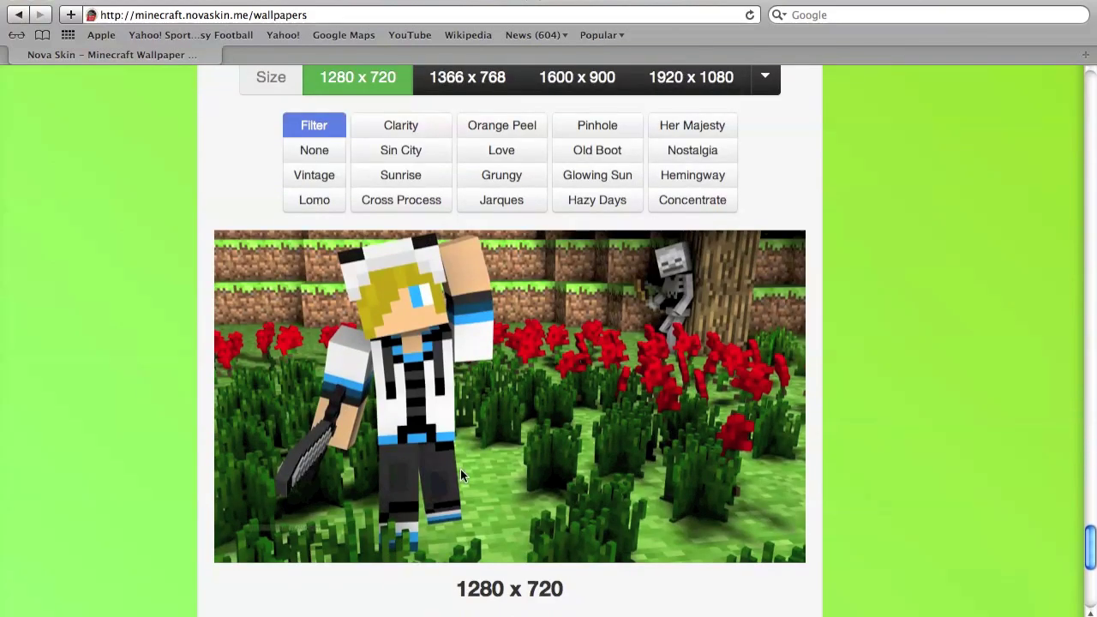
scroll(572, 386, down, 4)
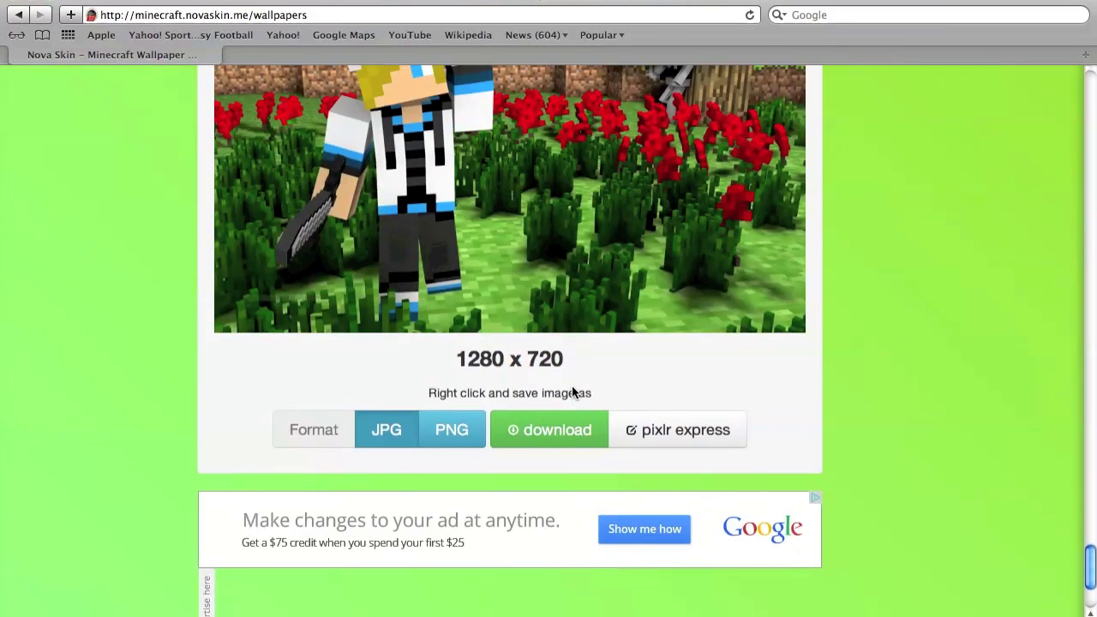
scroll(572, 386, up, 2)
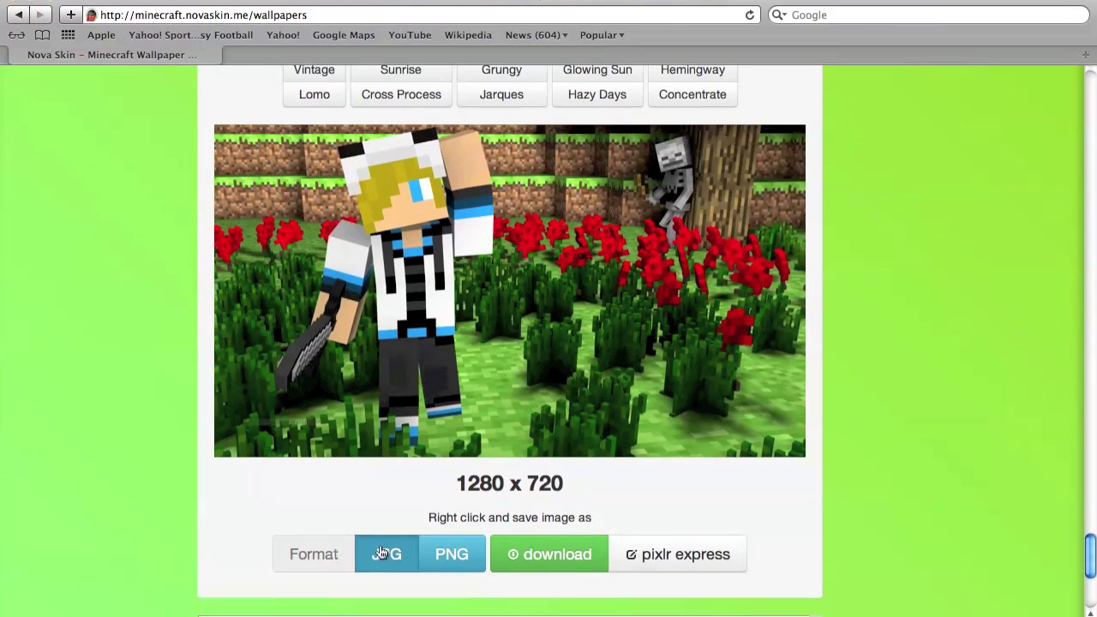
click(641, 555)
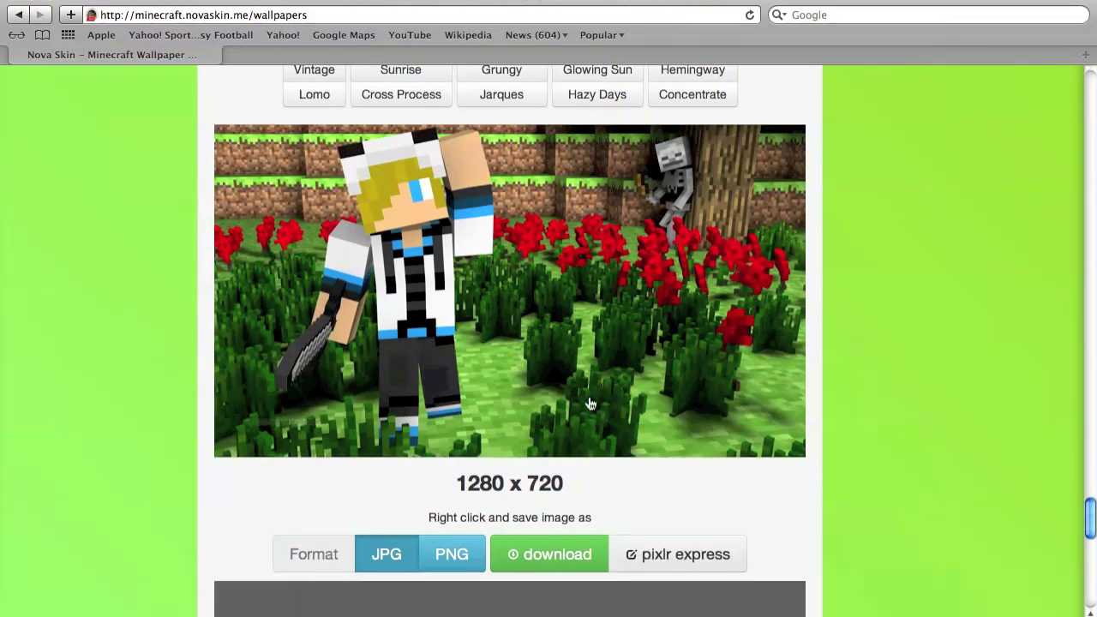
scroll(589, 403, down, 5)
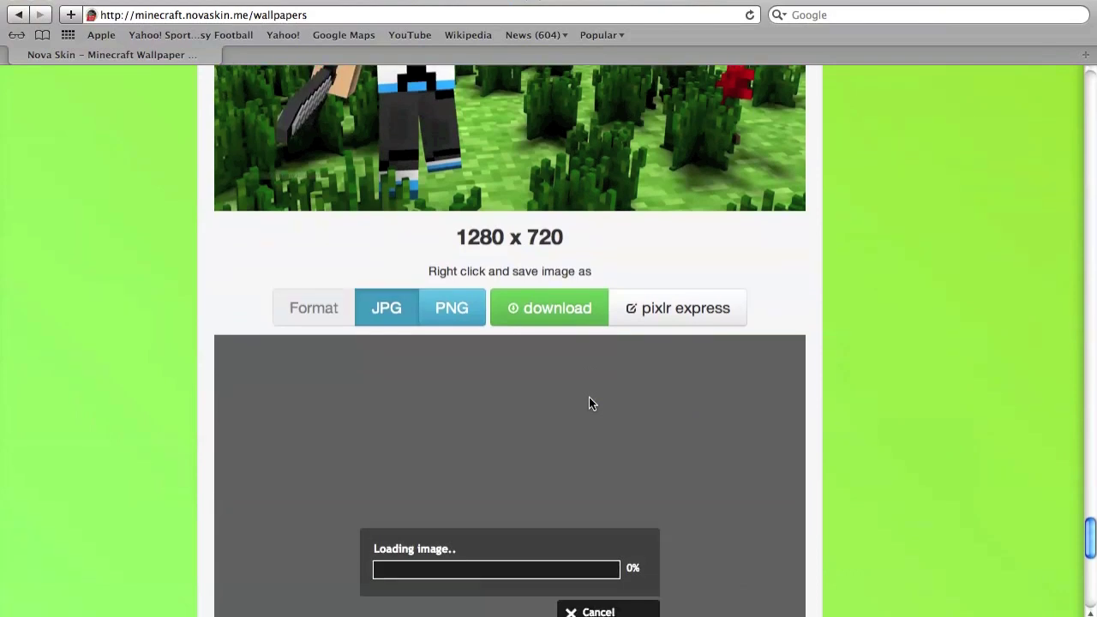
- Start adding text in Pixlr Express using the Handwritten font category
scroll(589, 403, down, 2)
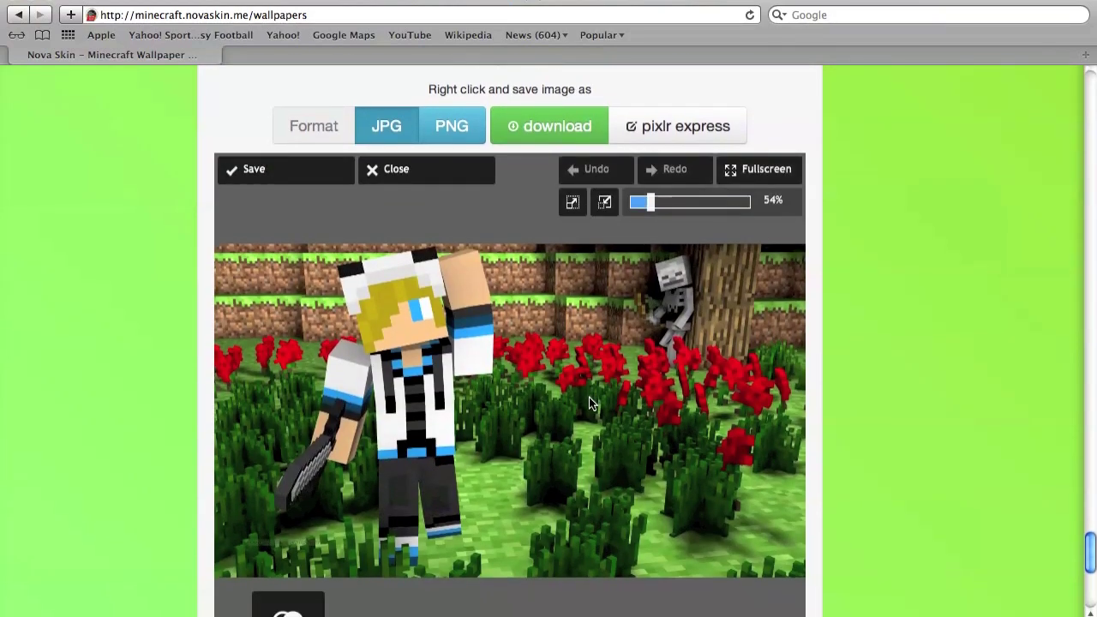
scroll(589, 397, down, 1)
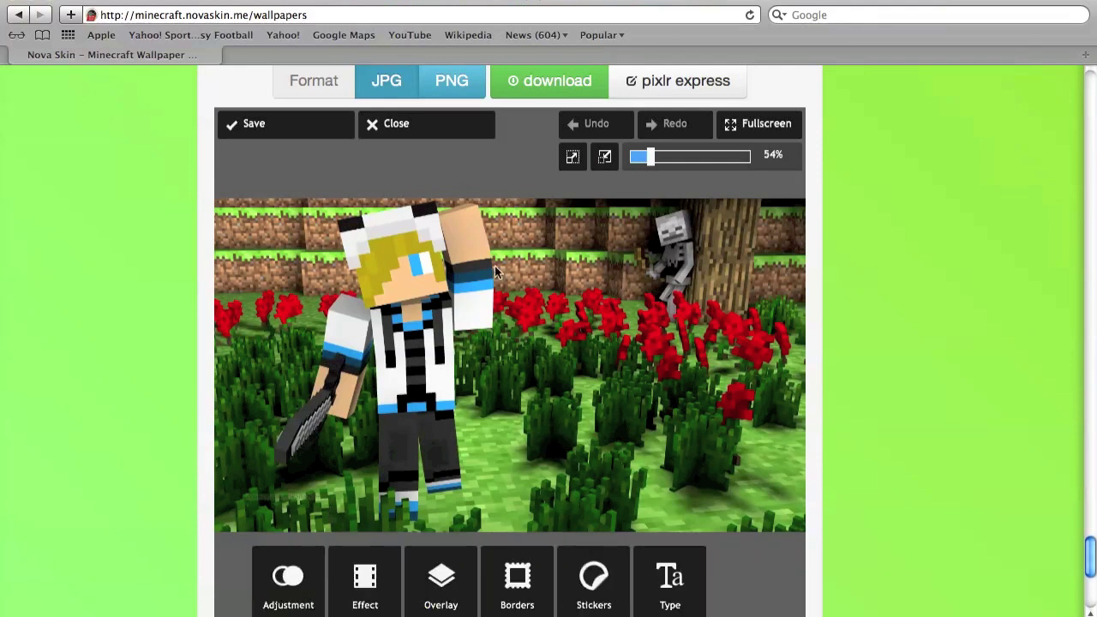
click(679, 597)
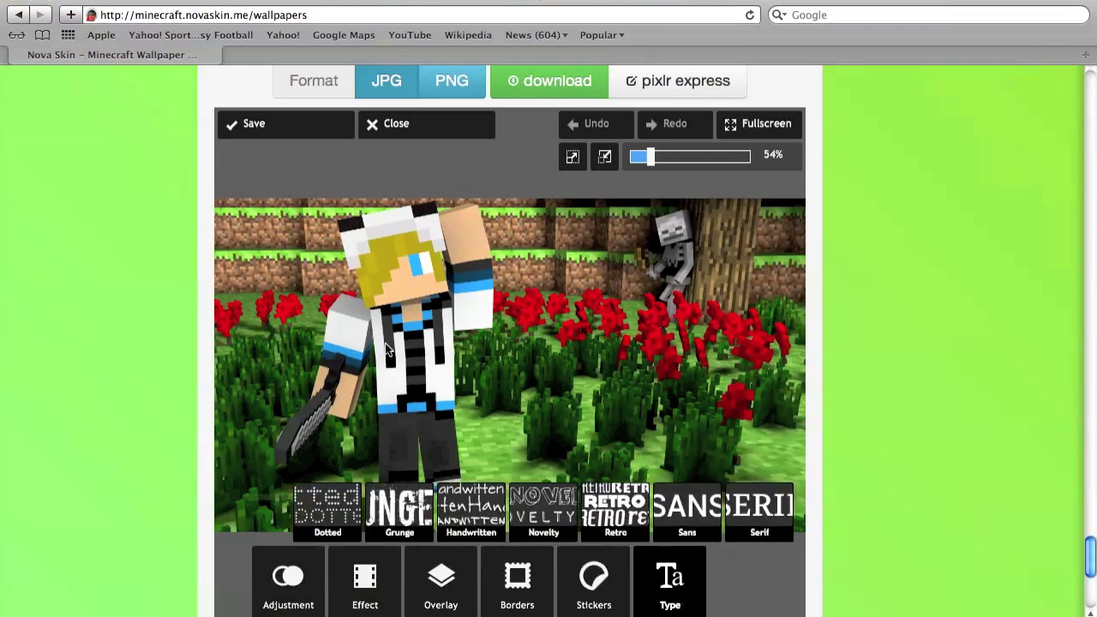
click(686, 509)
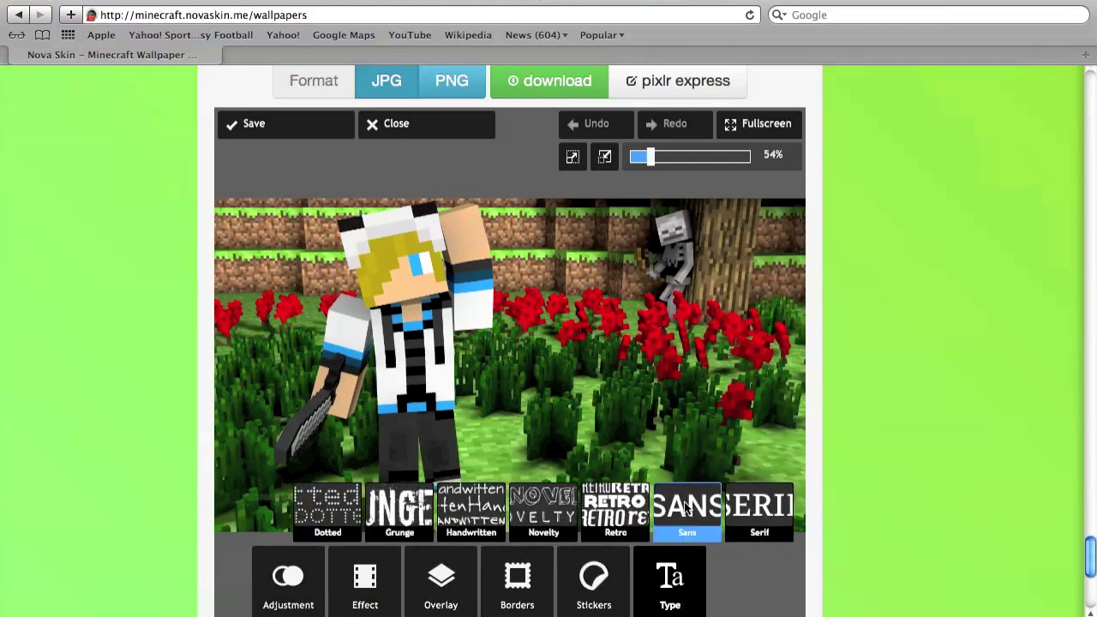
click(472, 508)
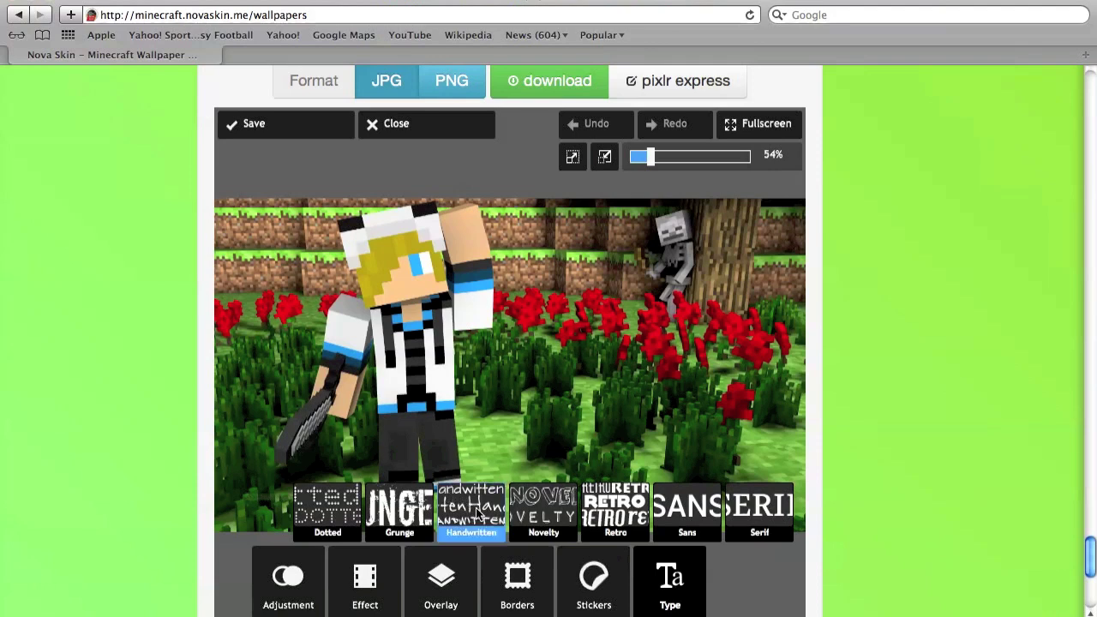
- Type the caption 'Minecraft Survival W/' plus the player's name and position it on the upper wallpaper
click(382, 569)
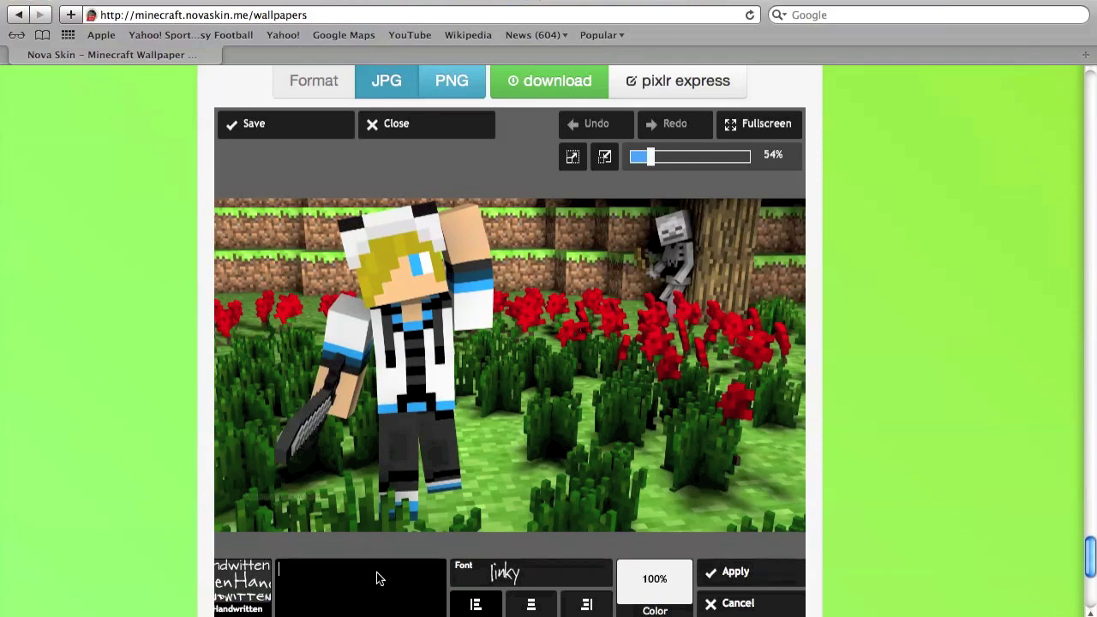
text(Mine)
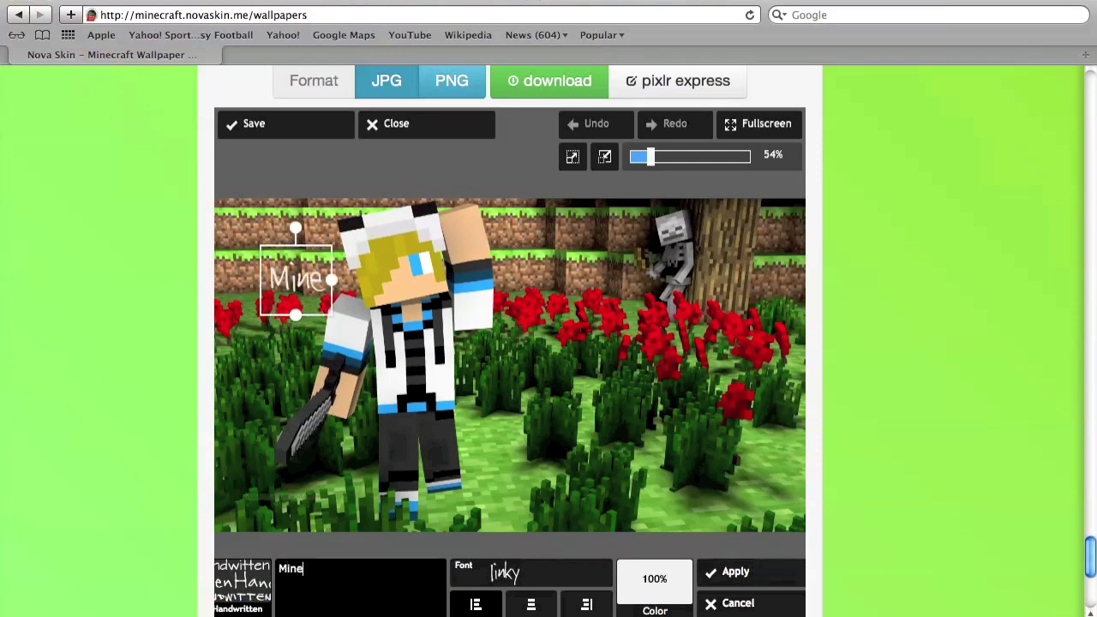
text(craft)
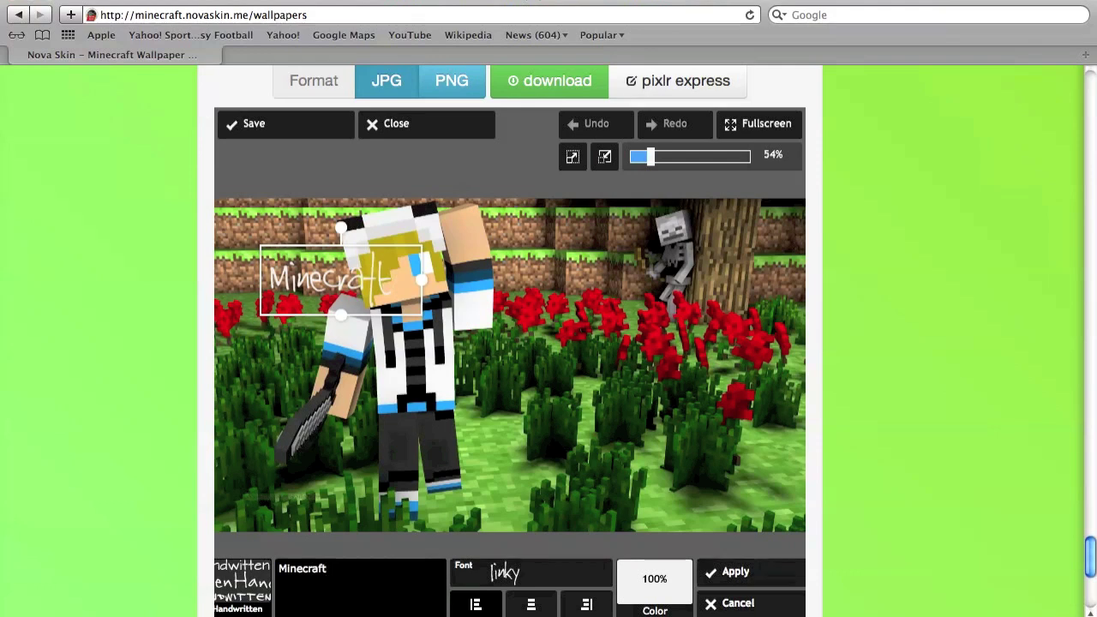
text( Survival )
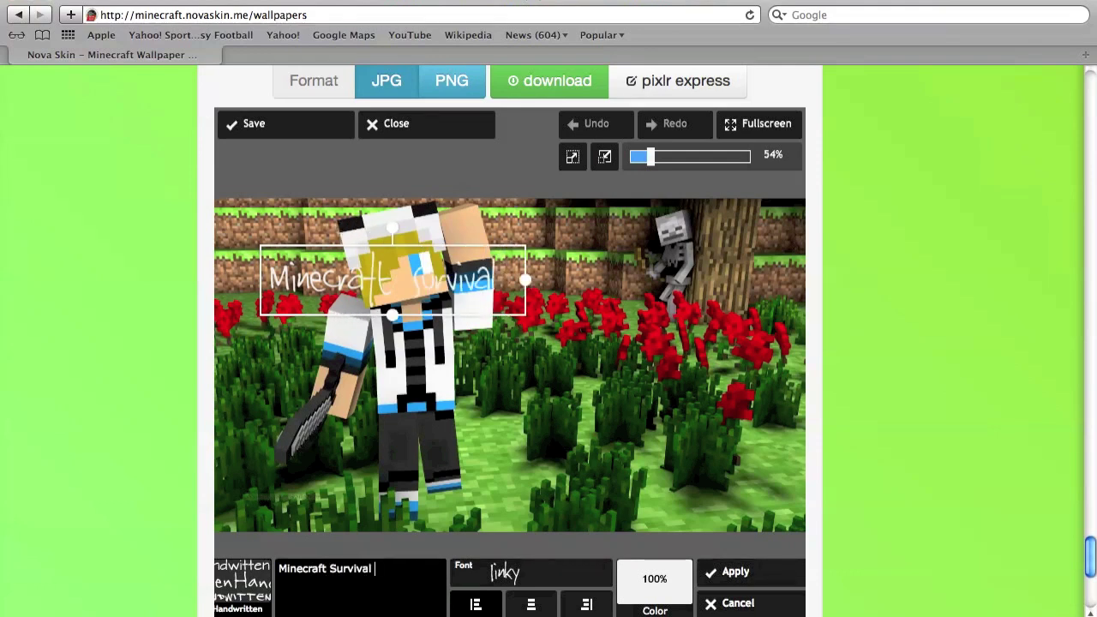
text(W/ Brendan)
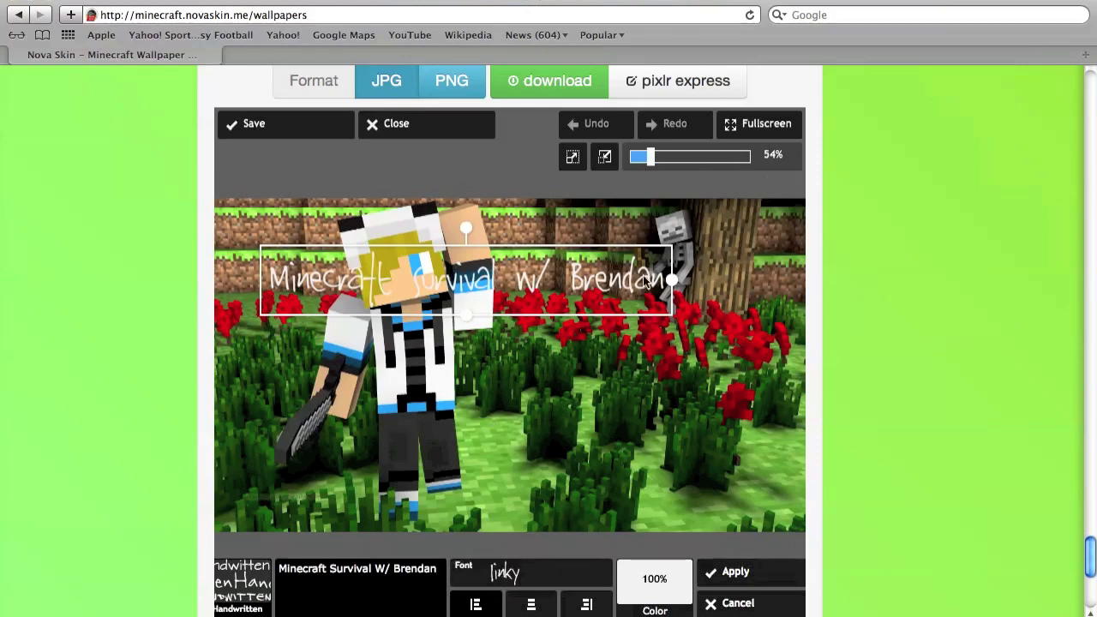
drag(625, 246, 701, 240)
drag(747, 272, 747, 279)
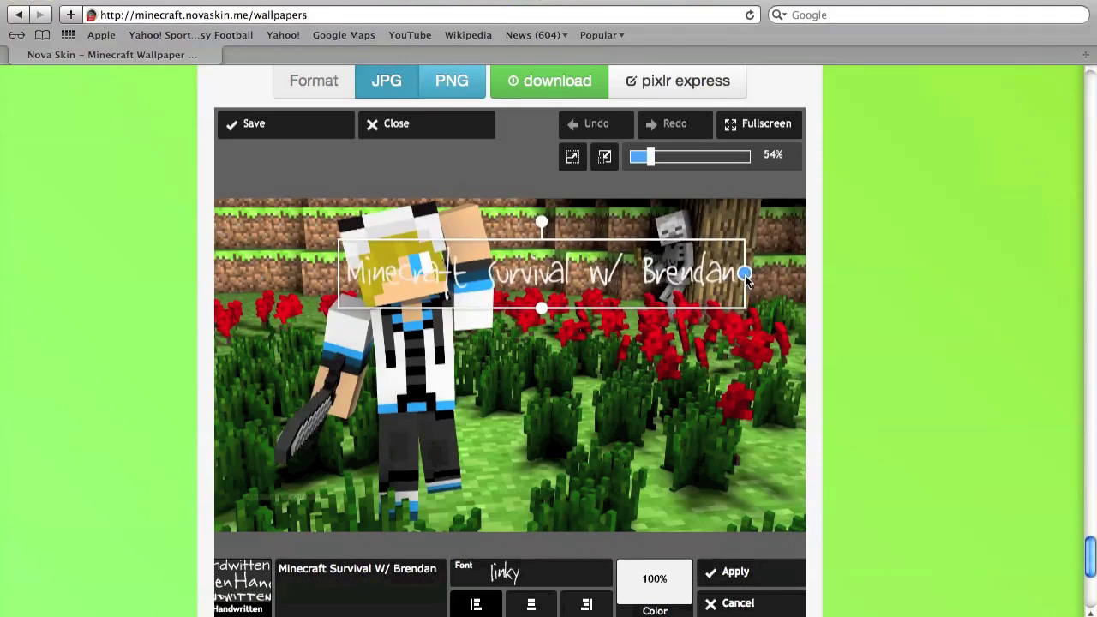
click(655, 610)
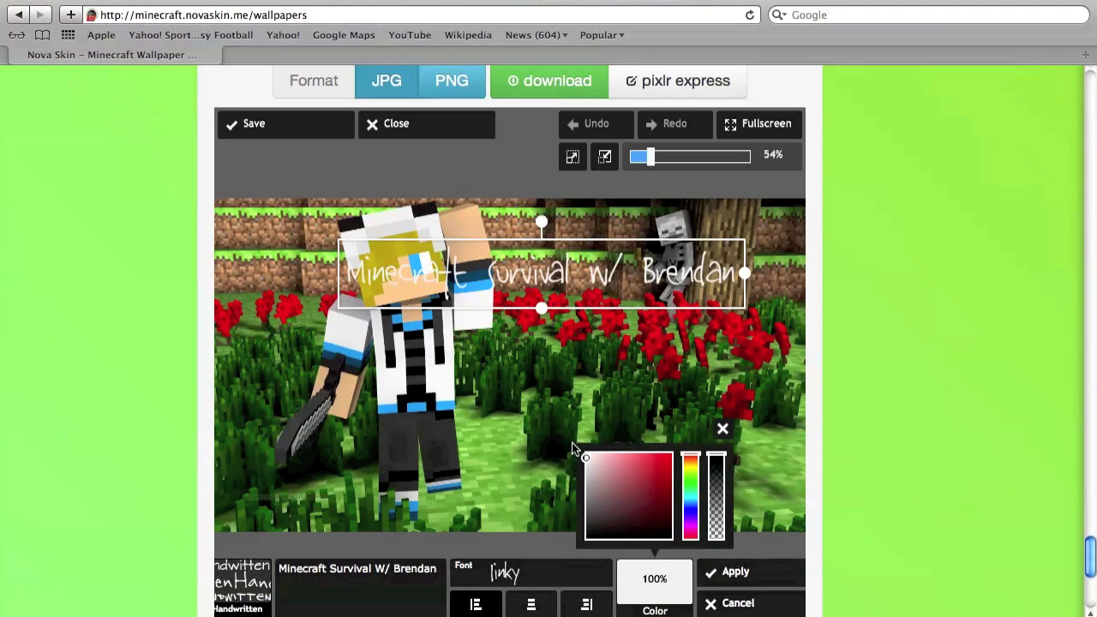
- Colour the caption blue and try the DJ Gross, Daniel and Cabin Sketch fonts
mouse_move(588, 458)
mouse_down()
mouse_move(652, 498)
mouse_move(691, 502)
mouse_move(663, 482)
mouse_move(669, 501)
mouse_up()
click(691, 495)
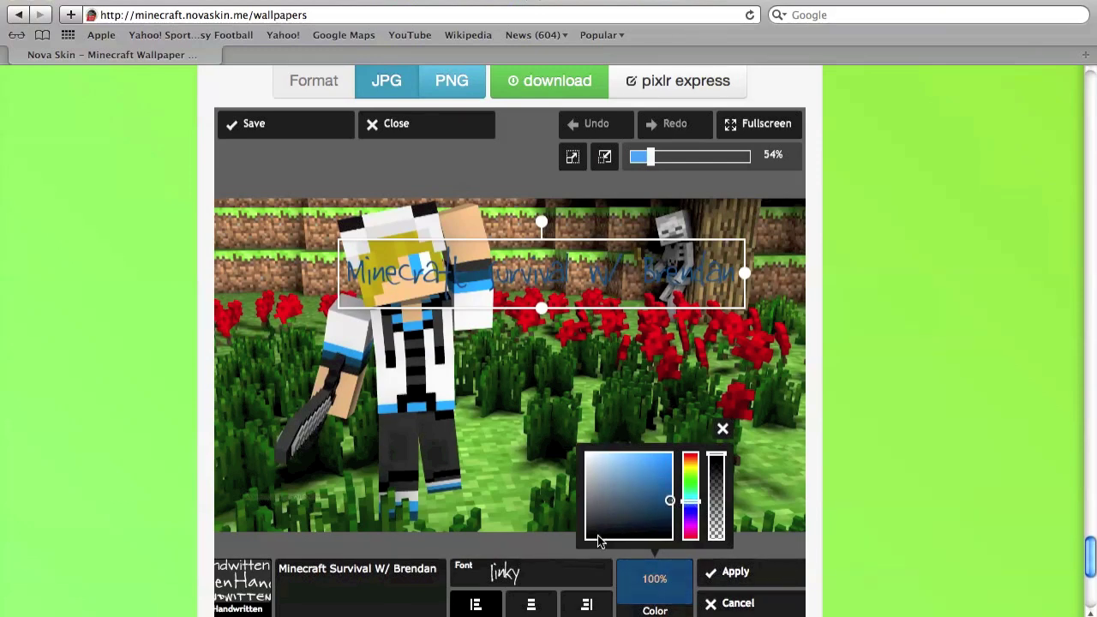
click(499, 583)
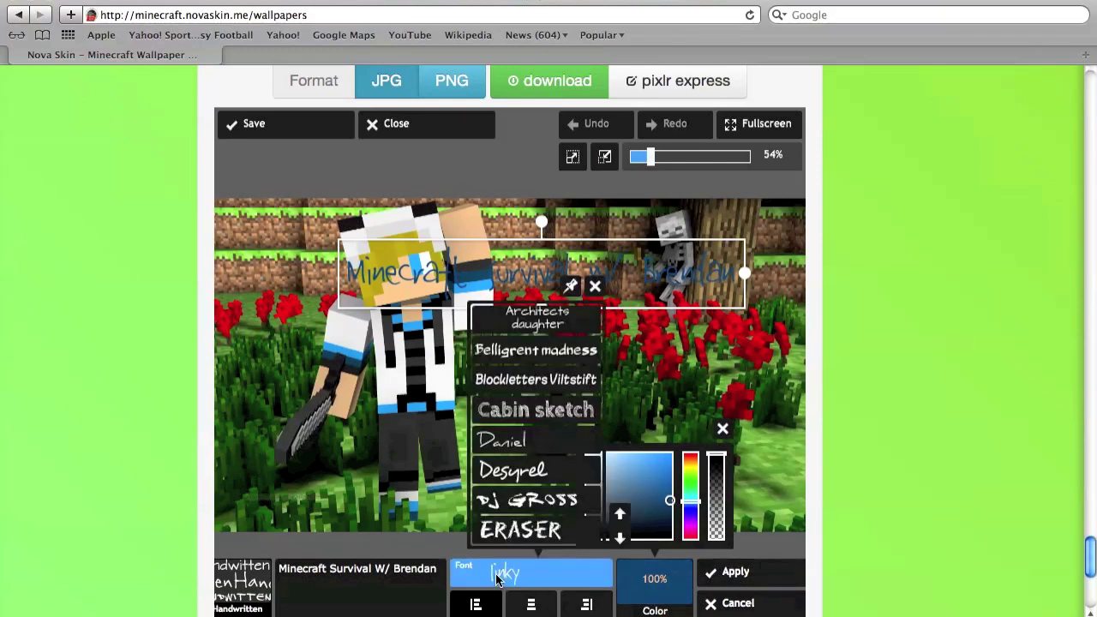
click(516, 501)
drag(579, 276, 460, 219)
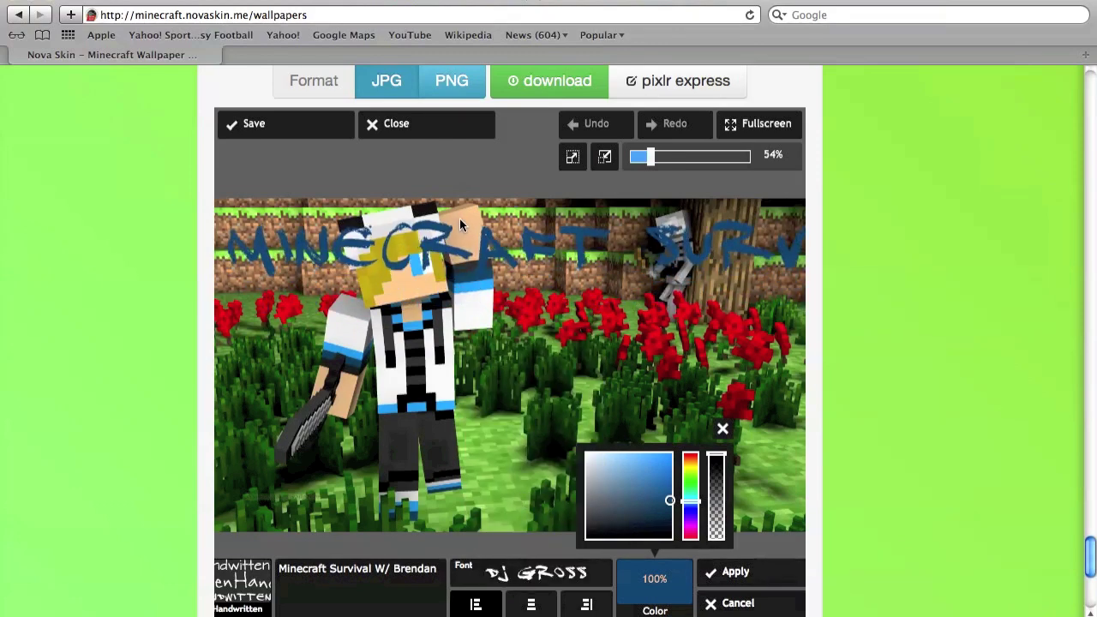
click(586, 580)
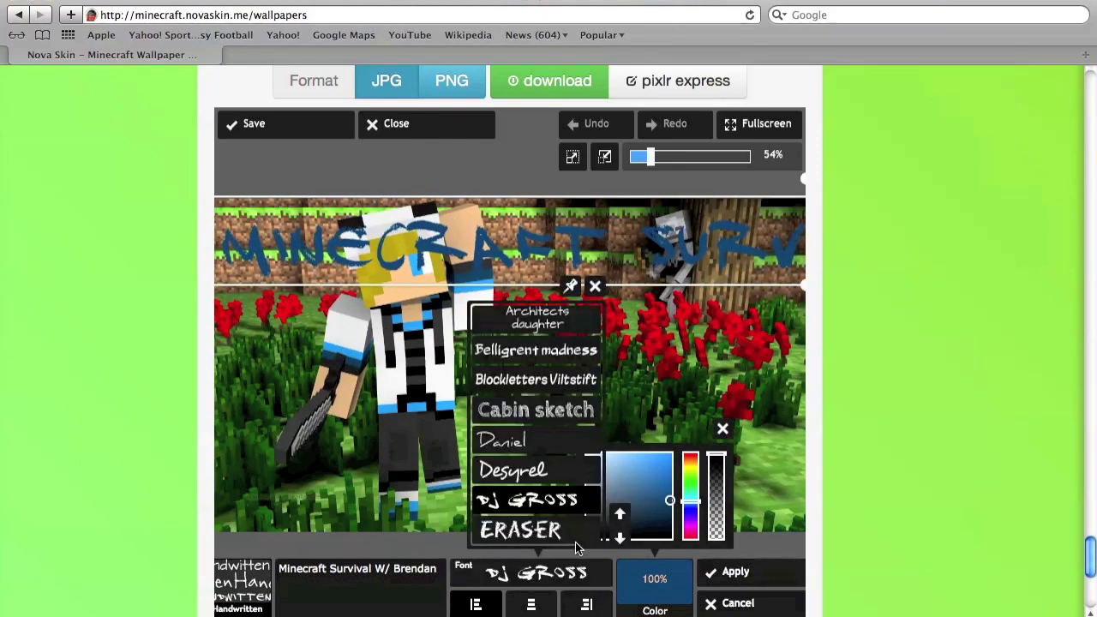
click(544, 444)
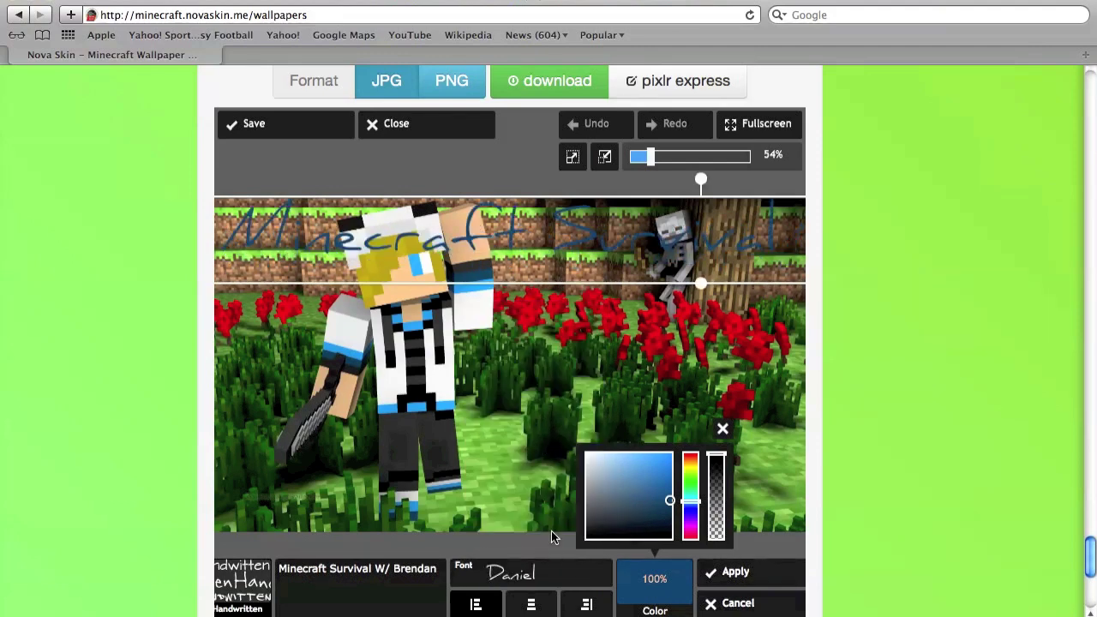
click(542, 584)
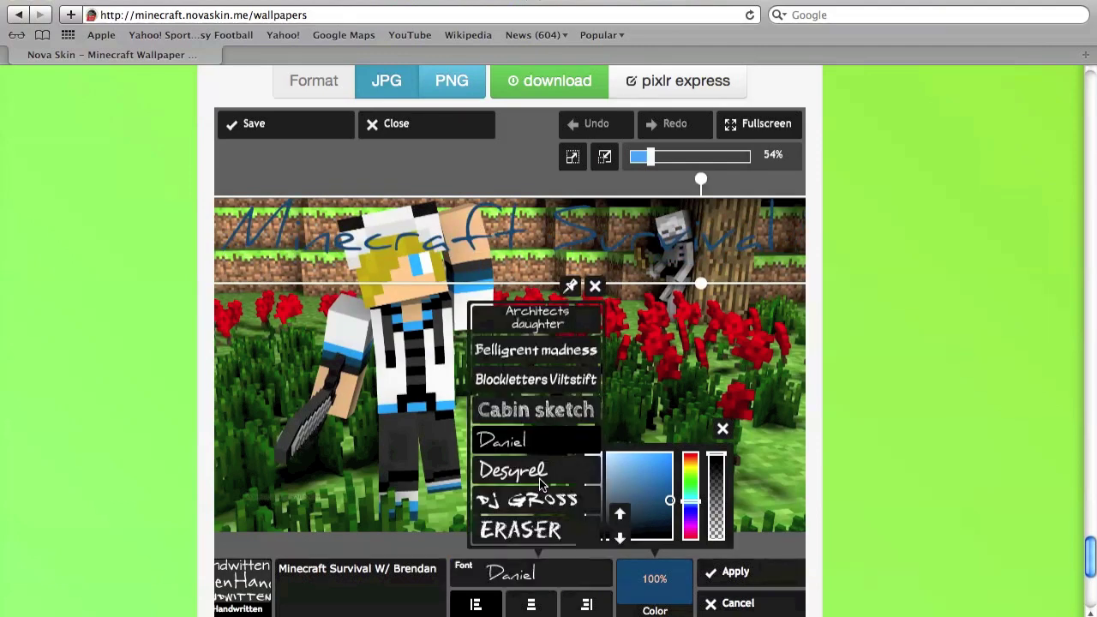
click(529, 412)
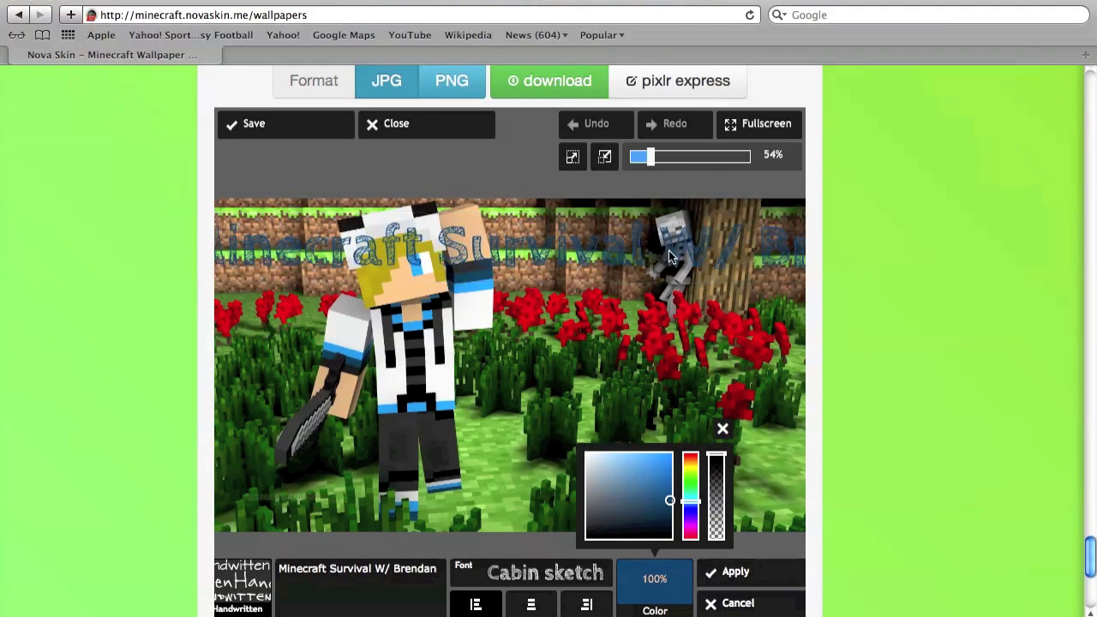
- Break the caption onto two lines before 'W/', set it in Desyrel, centre and apply it
click(375, 571)
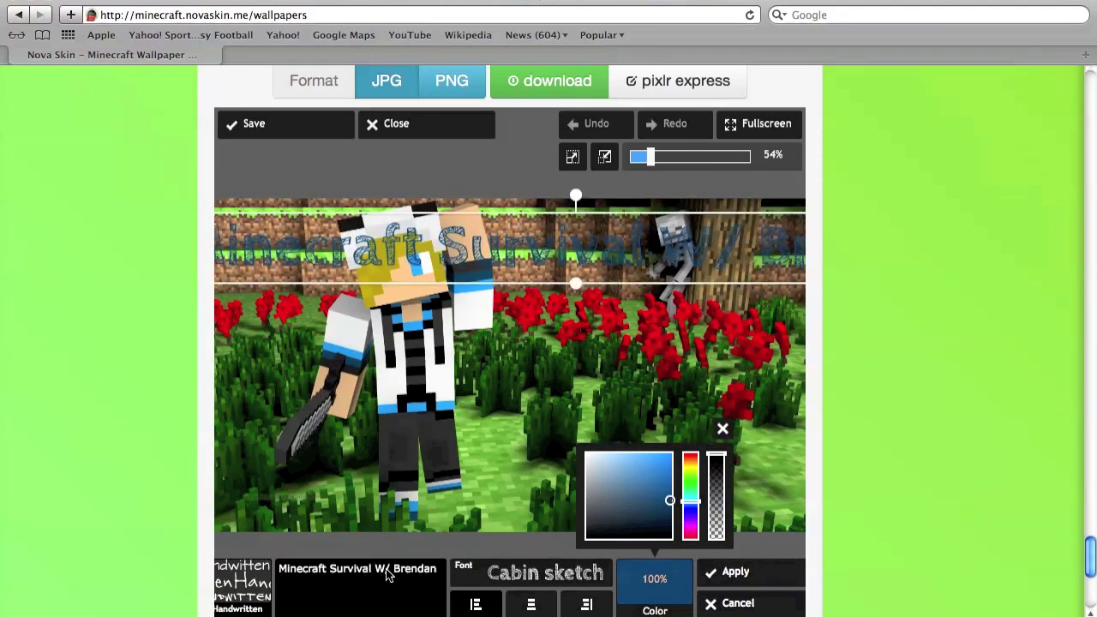
key(Return)
drag(473, 284, 589, 276)
drag(590, 226, 584, 243)
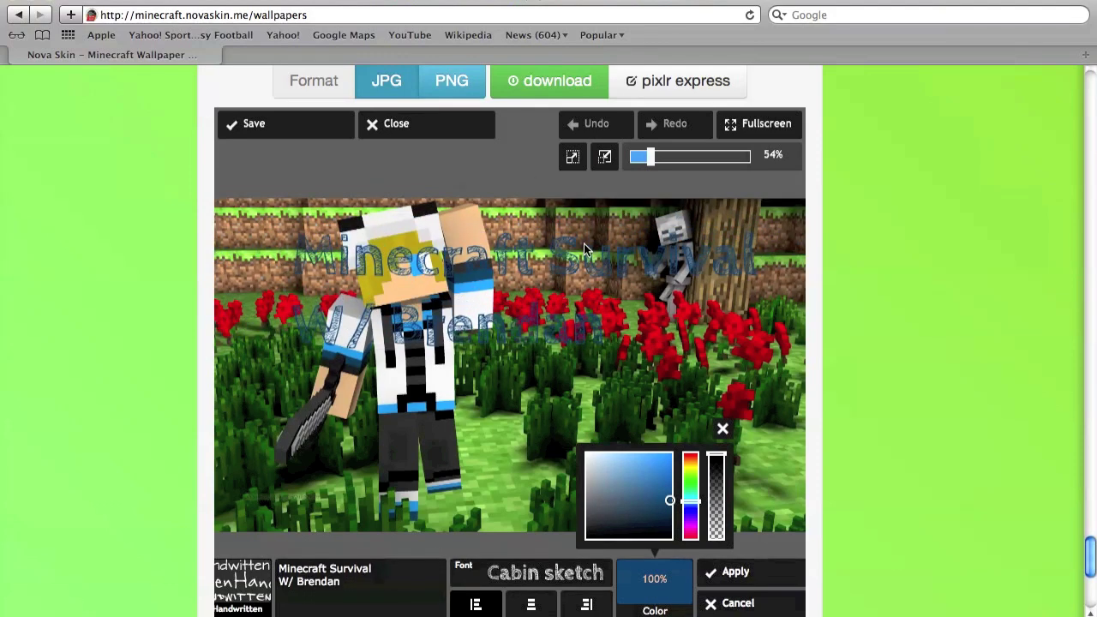
click(543, 569)
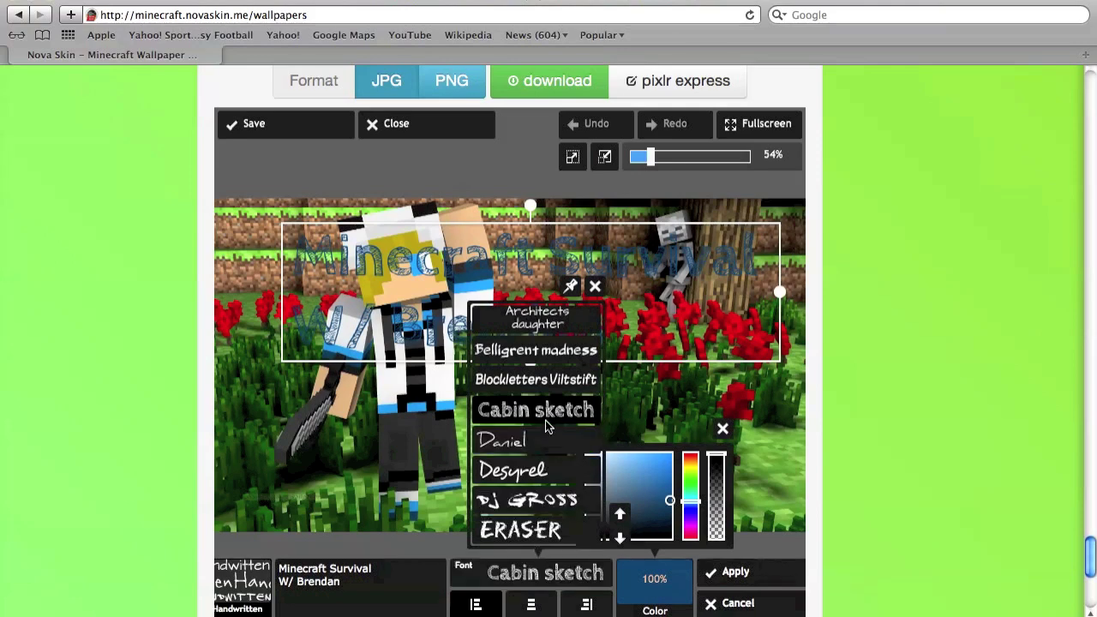
click(535, 470)
drag(594, 261, 548, 248)
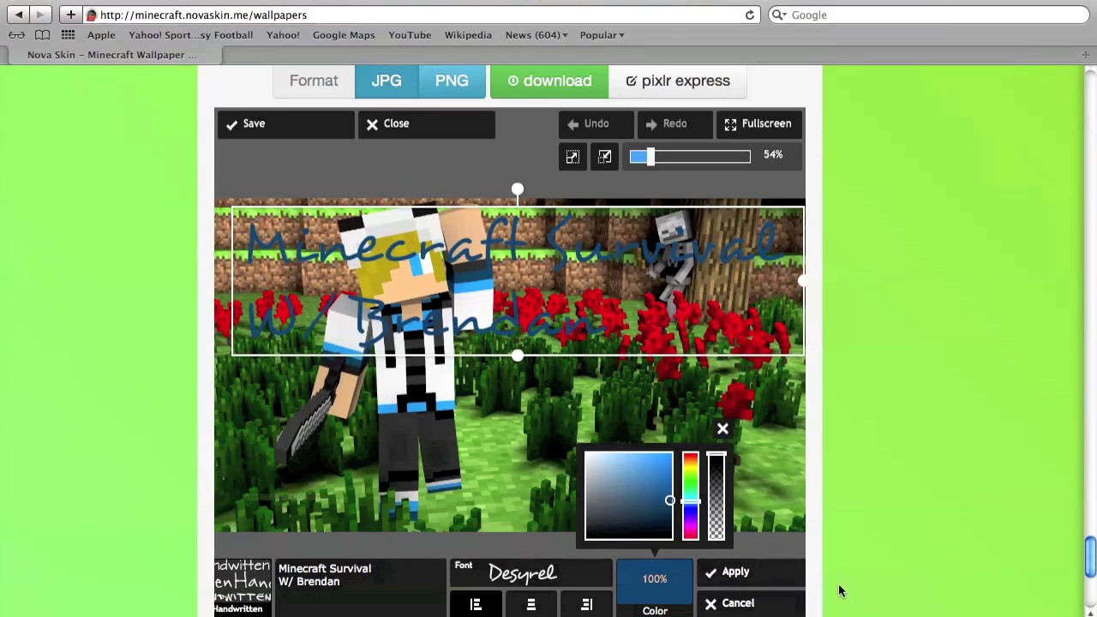
click(736, 572)
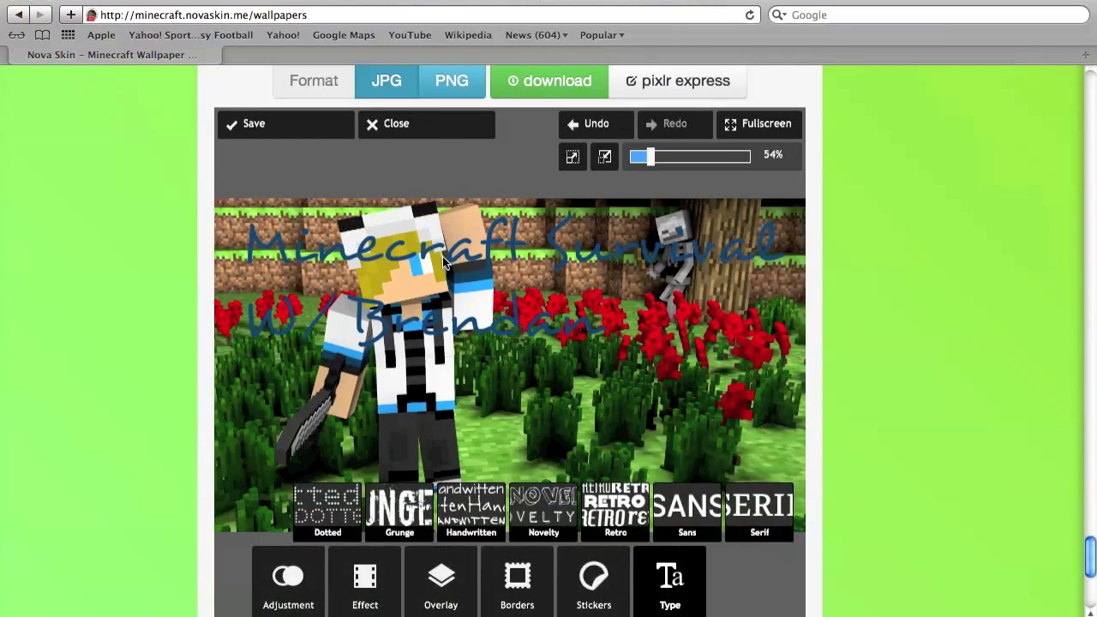
click(675, 580)
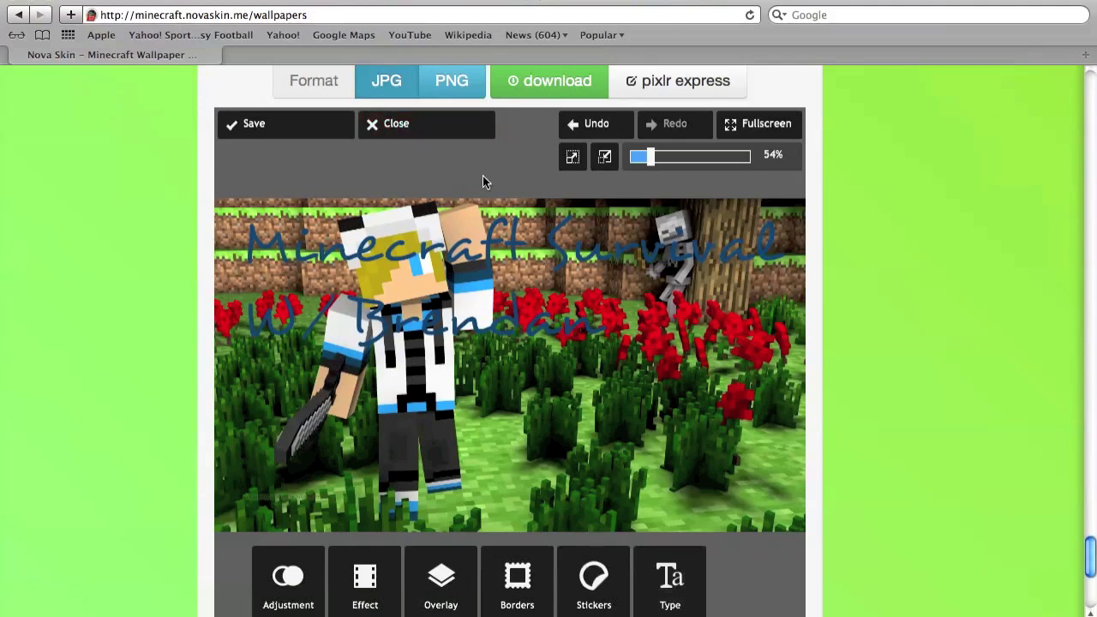
scroll(600, 287, down, 2)
scroll(572, 294, up, 2)
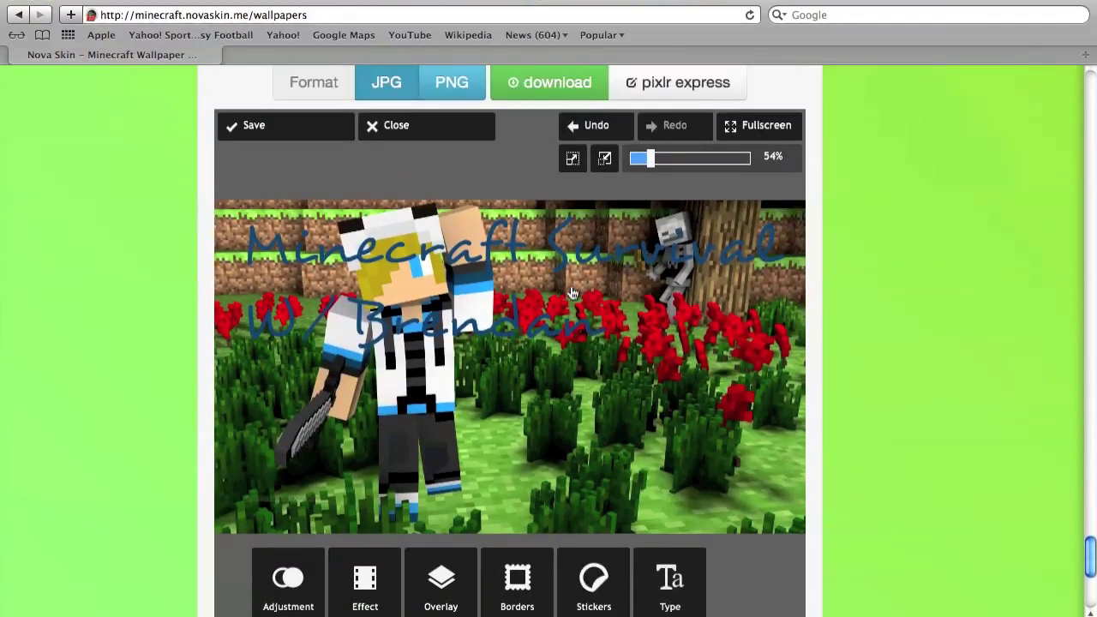
click(594, 583)
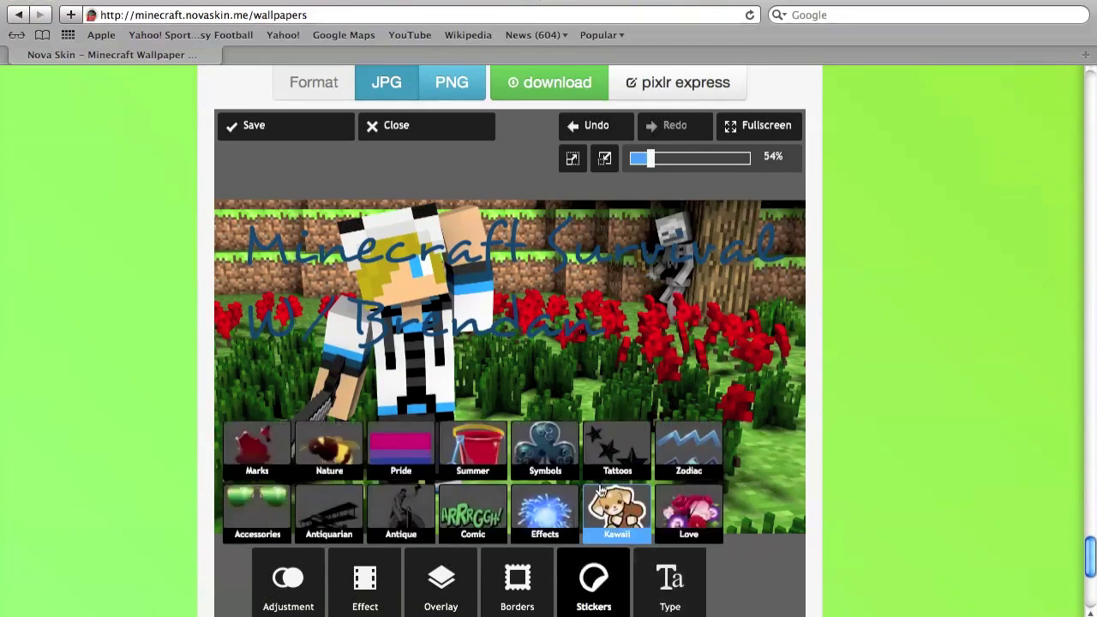
click(617, 472)
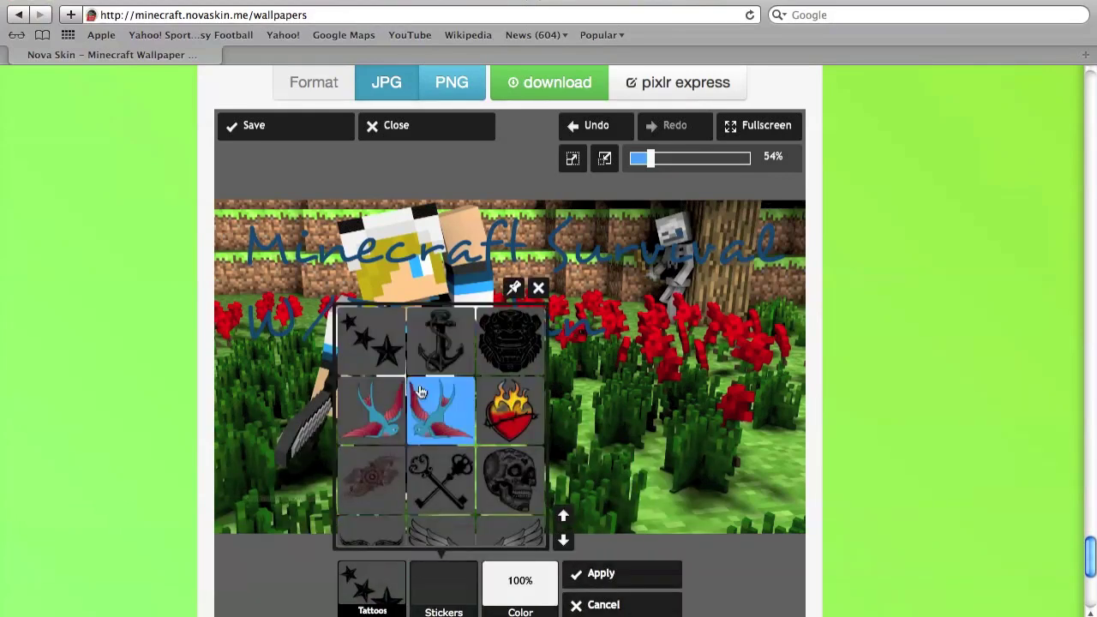
click(370, 341)
drag(374, 376, 553, 440)
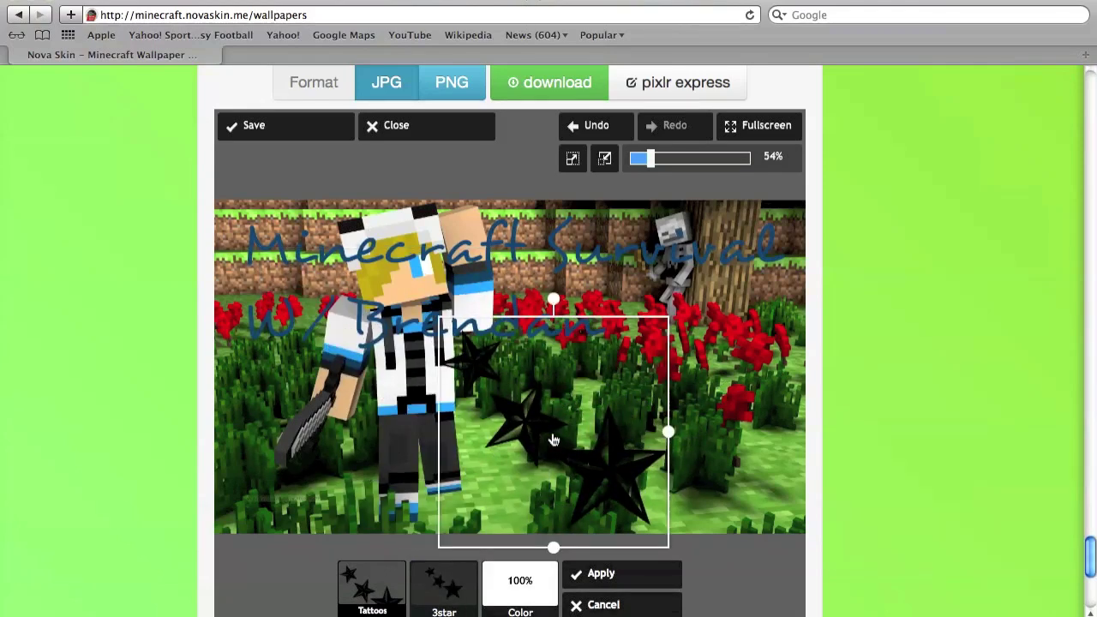
click(600, 607)
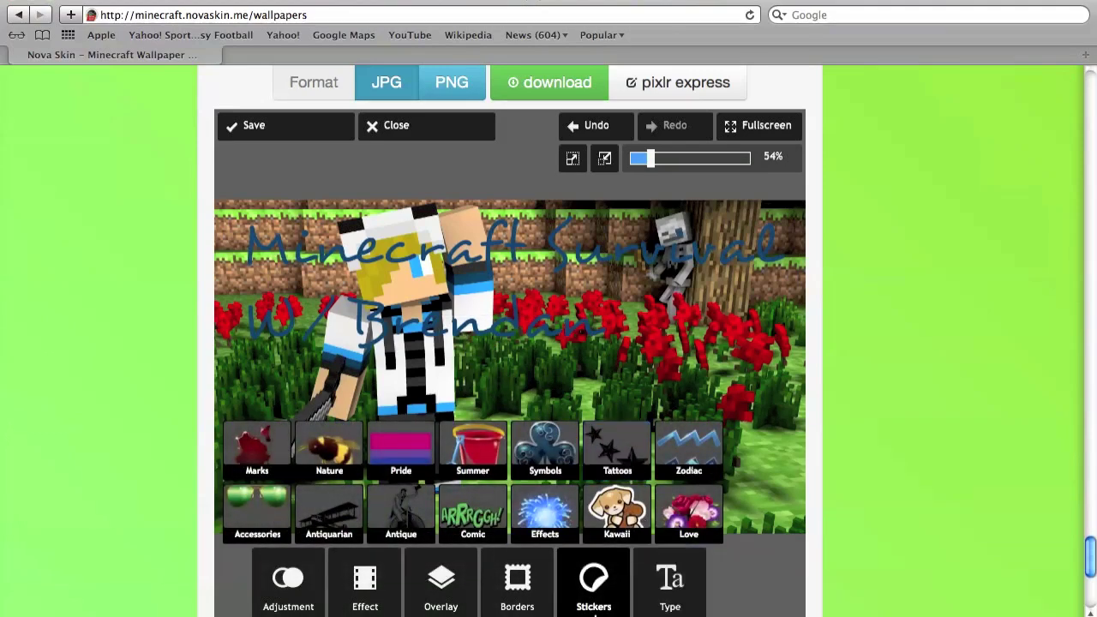
click(594, 583)
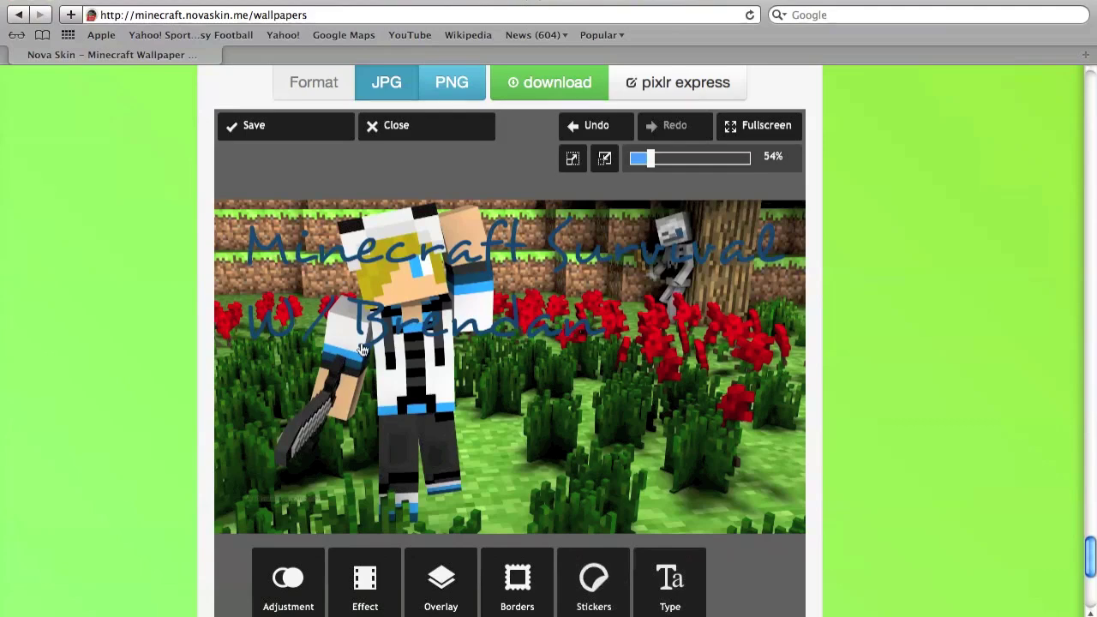
- Save the edited wallpaper under the new file name 'Minecraft Survival picture'
click(261, 121)
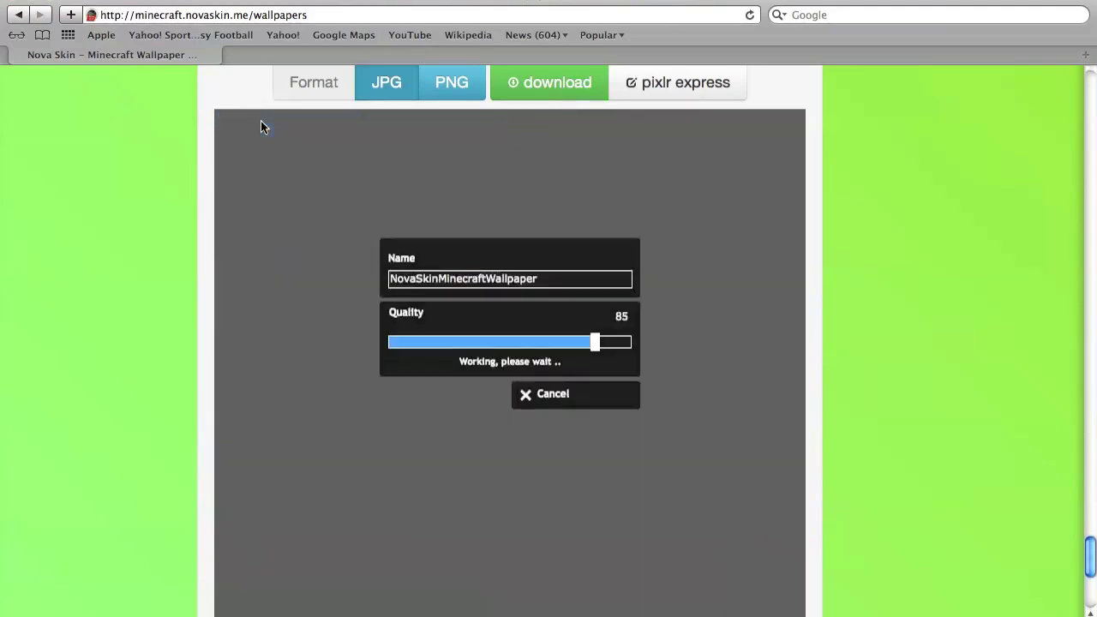
double_click(557, 278)
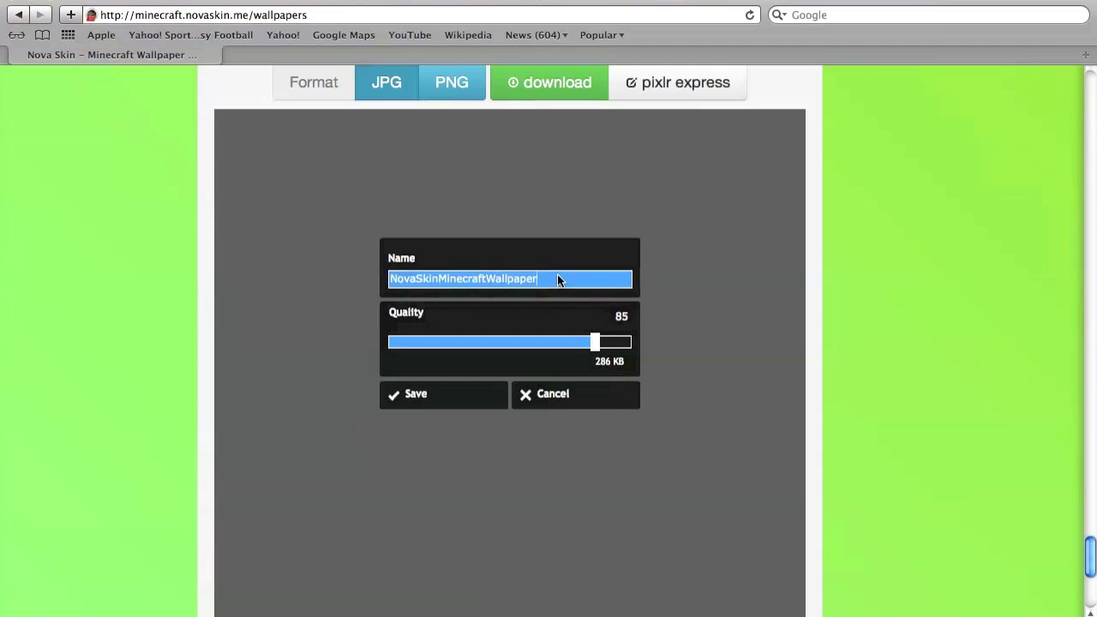
text(Minec)
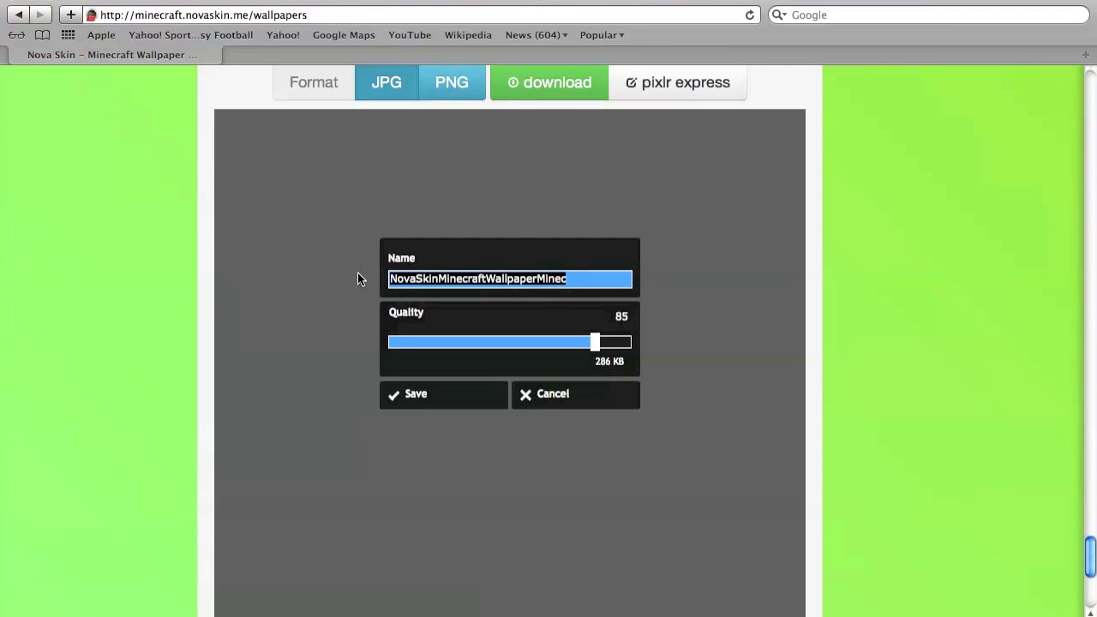
key(BackSpace)
text(Minecraf)
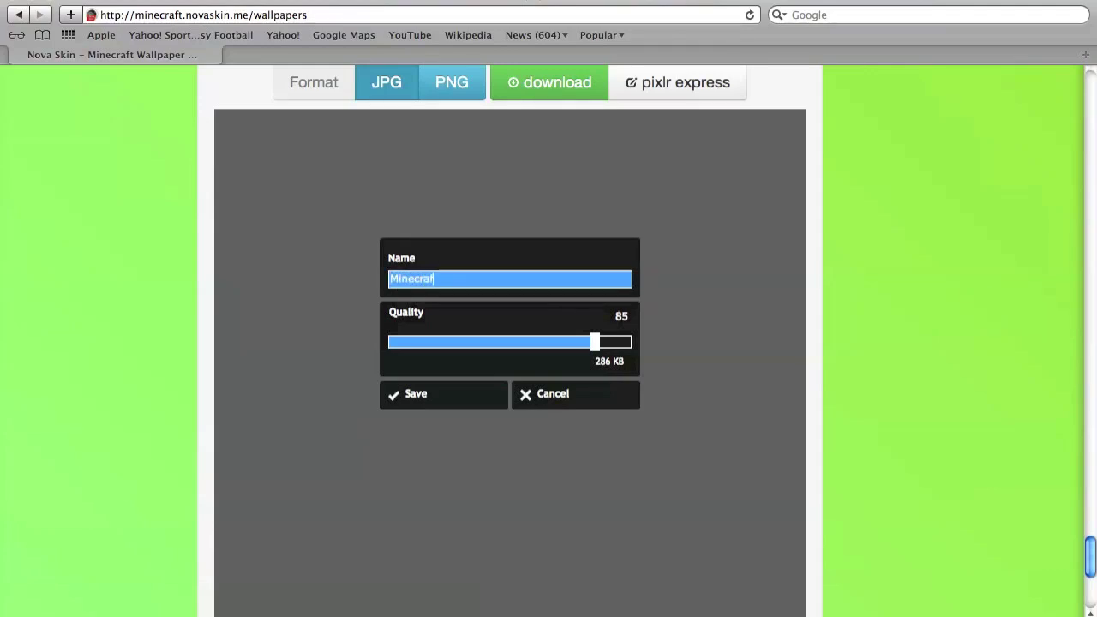
text(t Survival)
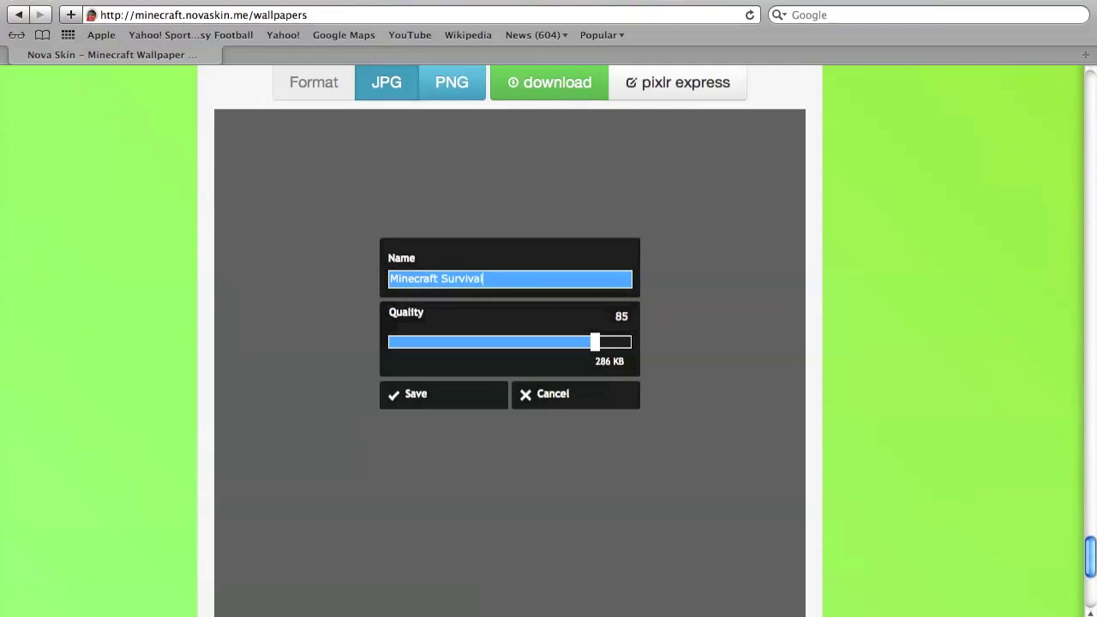
text( picture)
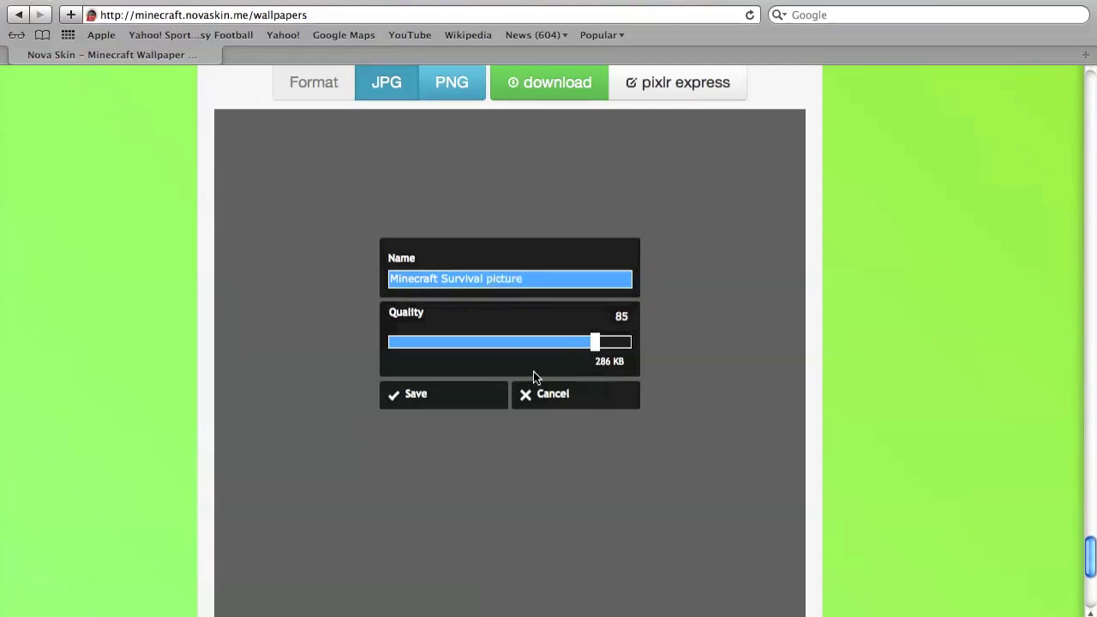
click(411, 403)
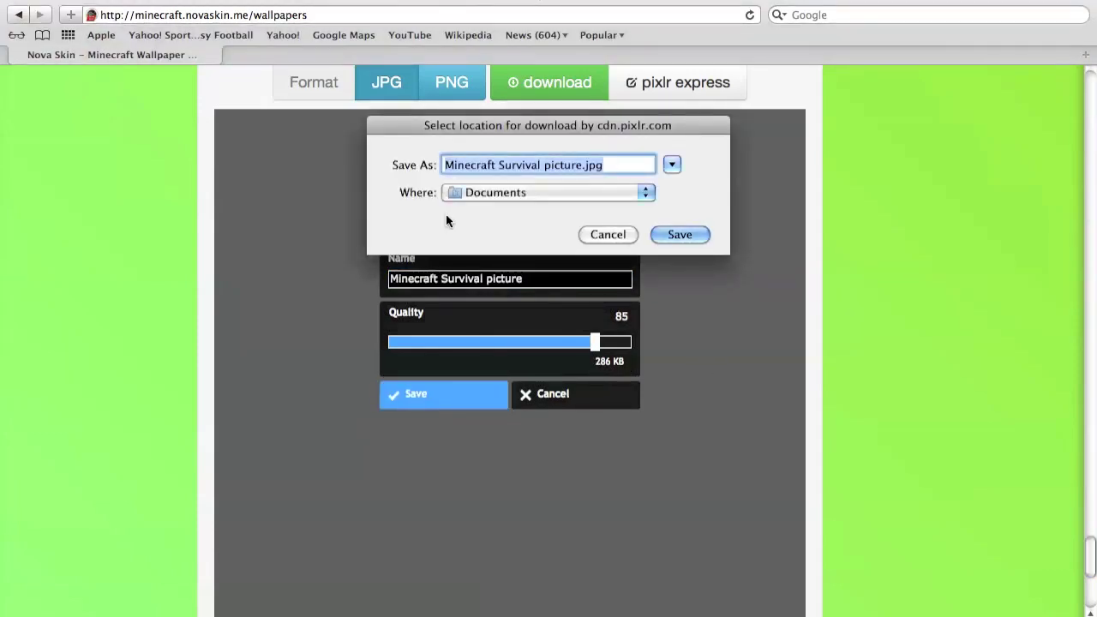
- Keep Documents as the download location and save Minecraft Survival picture.jpg there
click(626, 169)
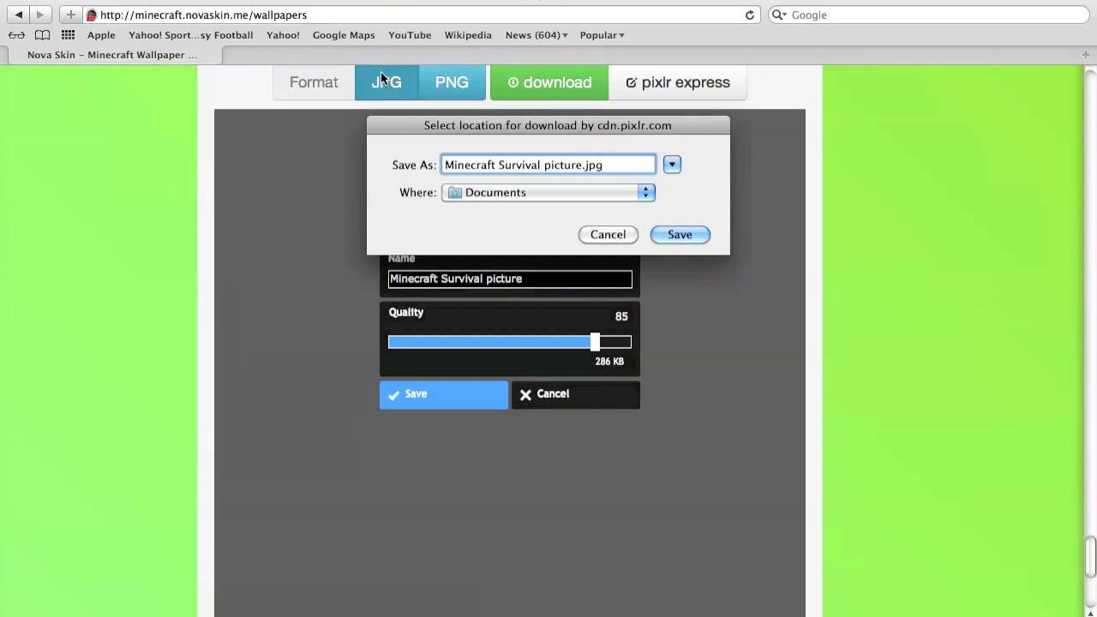
click(484, 193)
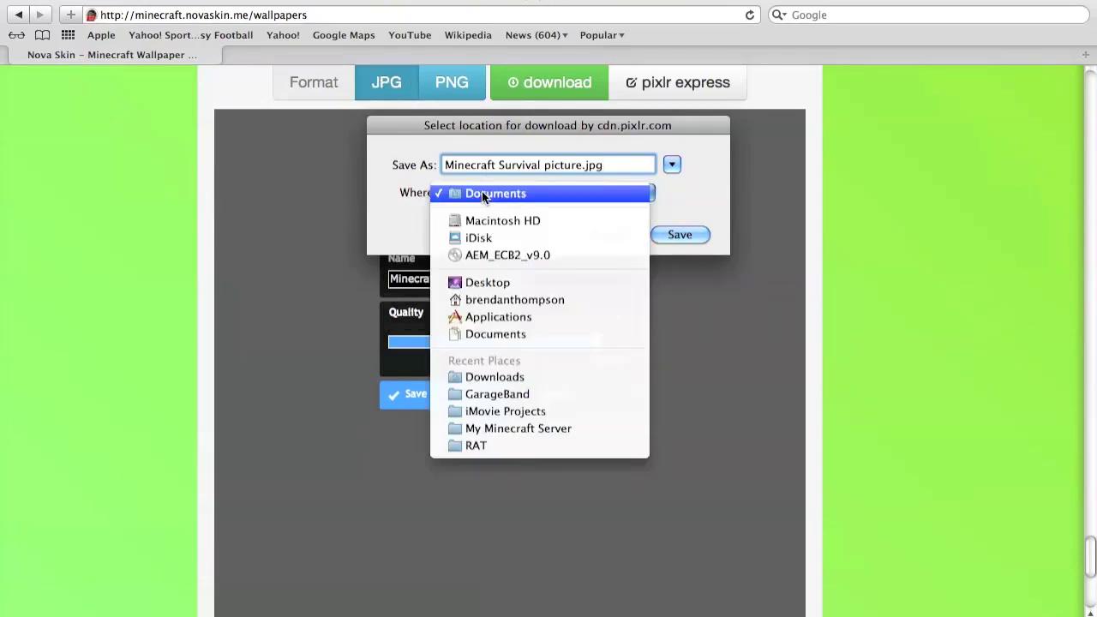
click(481, 193)
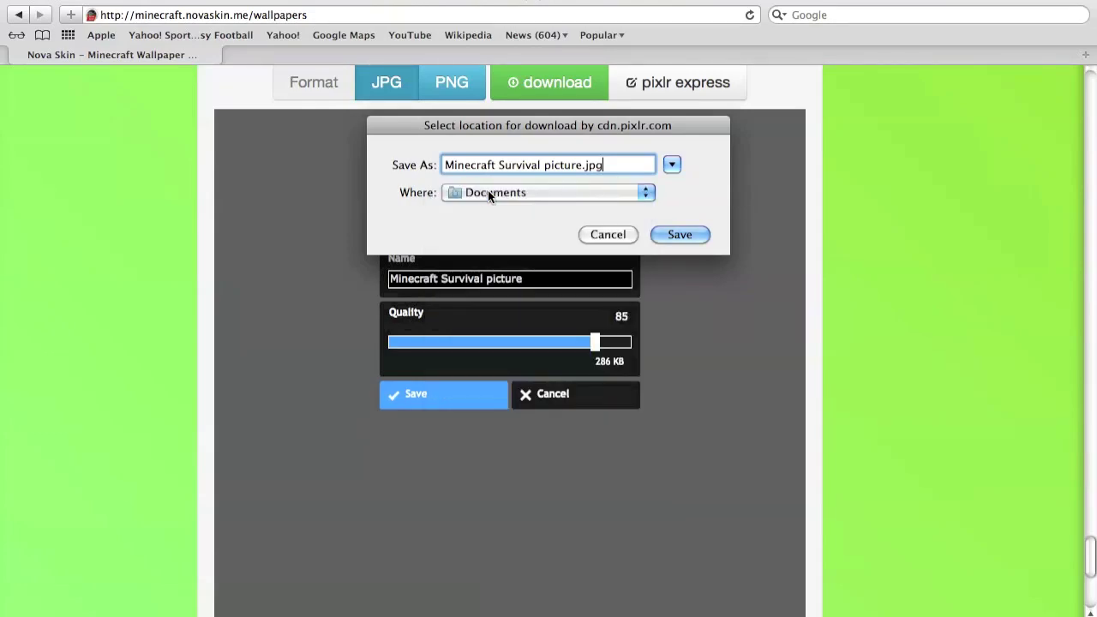
click(672, 239)
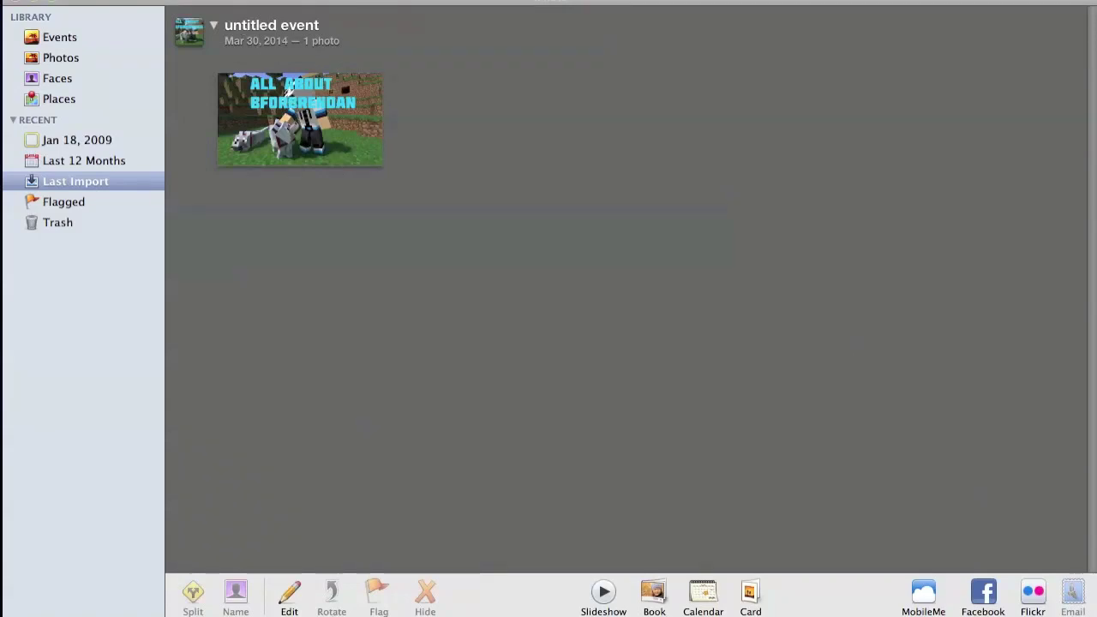
- Open iPhoto's File menu from the library's Last Import view
click(111, 0)
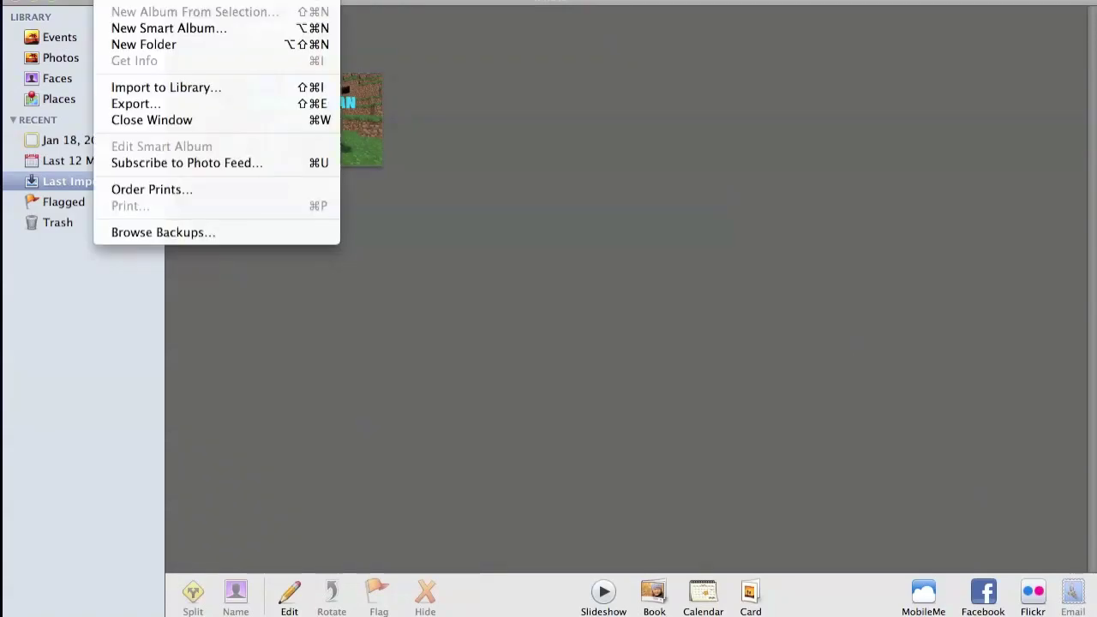
- Import 'Minecraft Survival picture.jpg' from Documents into the iPhoto library as a new event
click(170, 90)
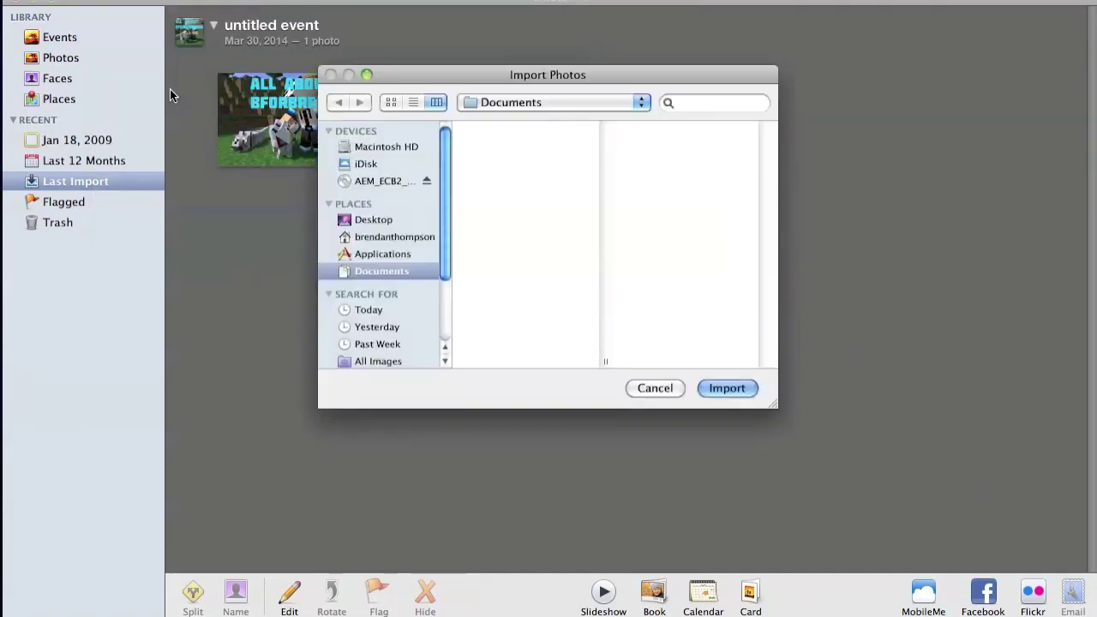
scroll(532, 239, down, 5)
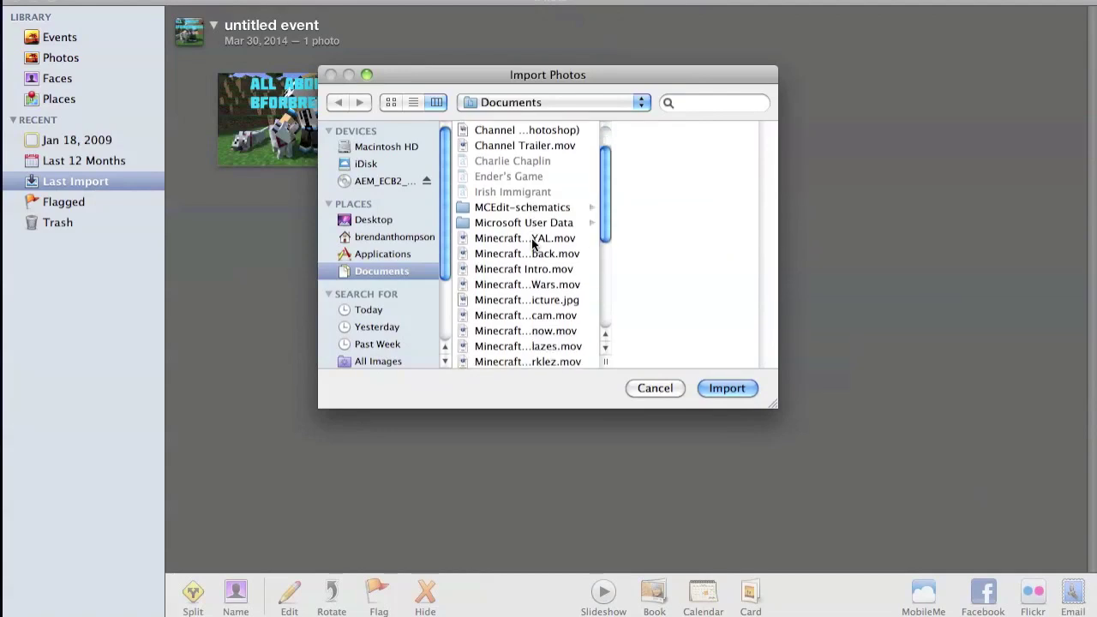
scroll(531, 240, down, 5)
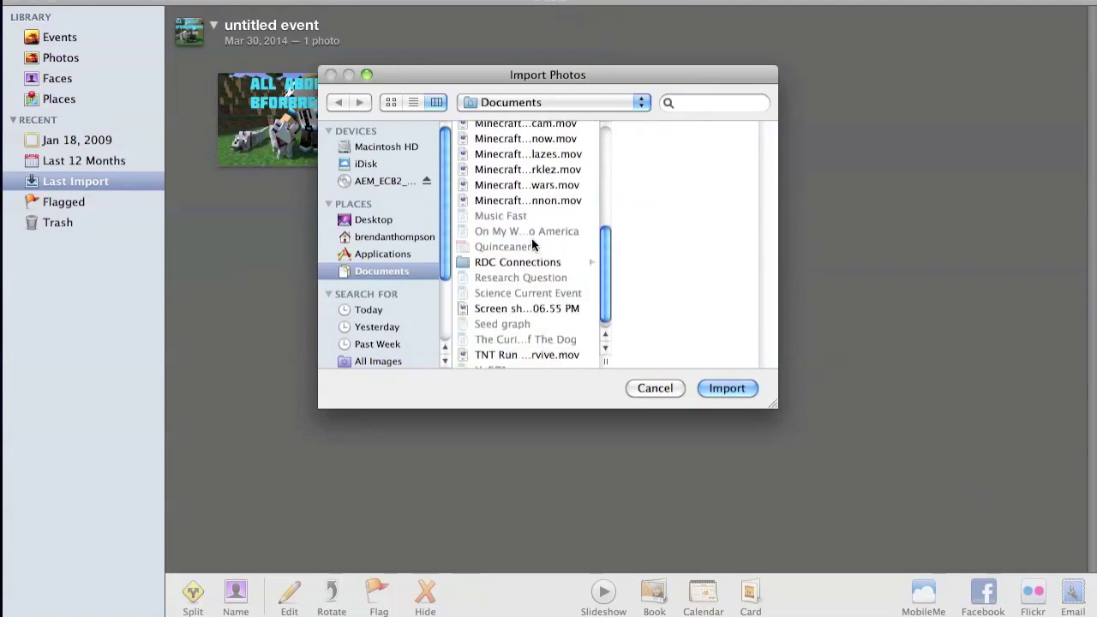
scroll(532, 240, up, 2)
scroll(531, 240, up, 5)
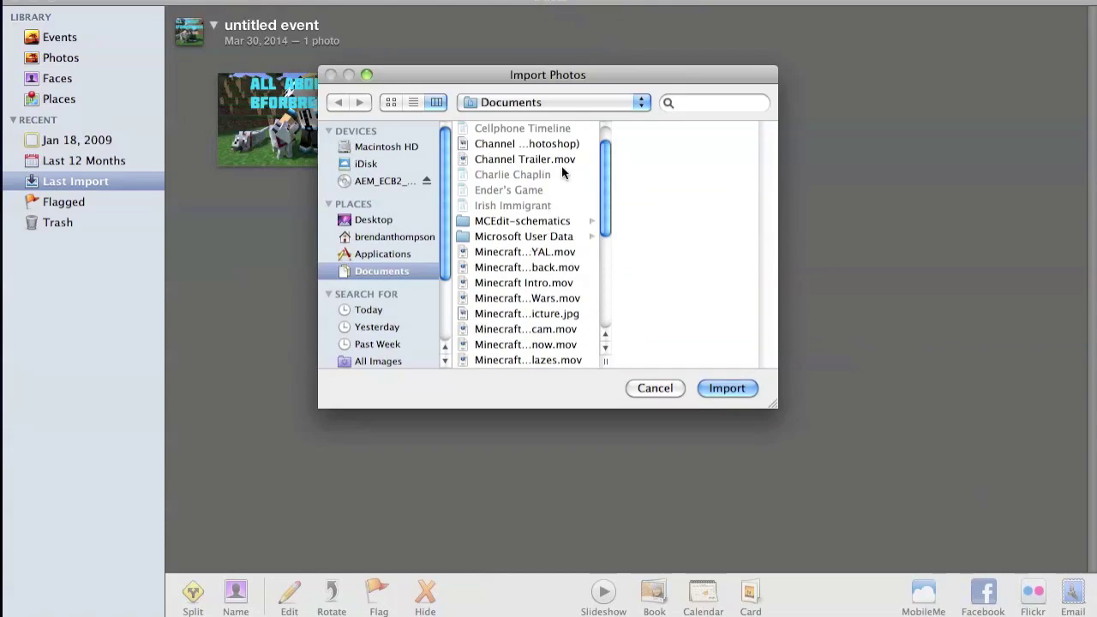
scroll(550, 177, down, 1)
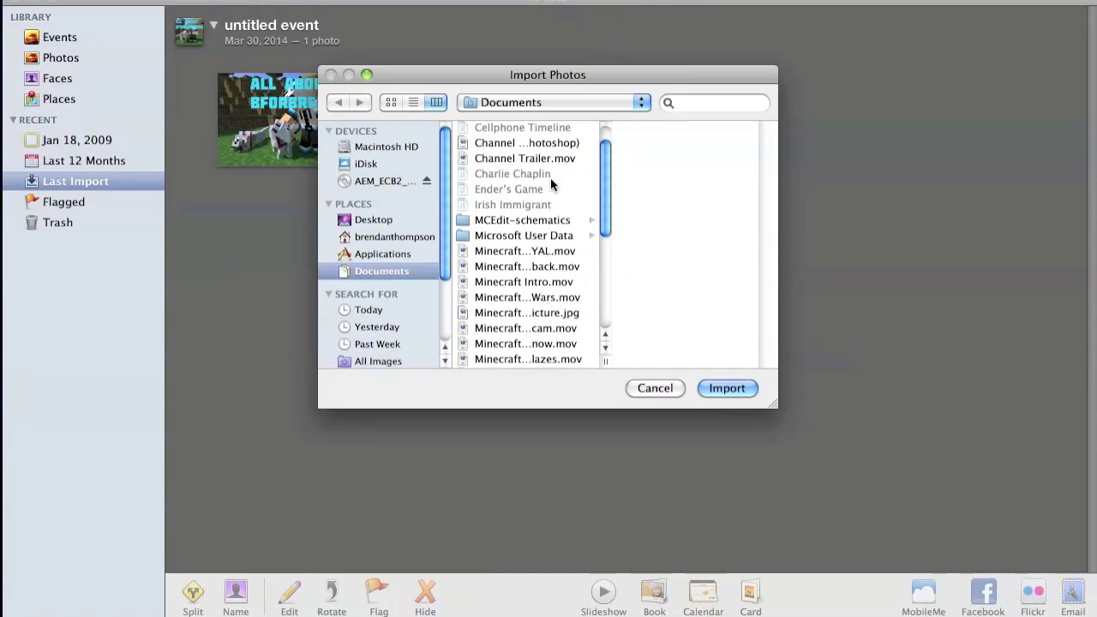
click(533, 312)
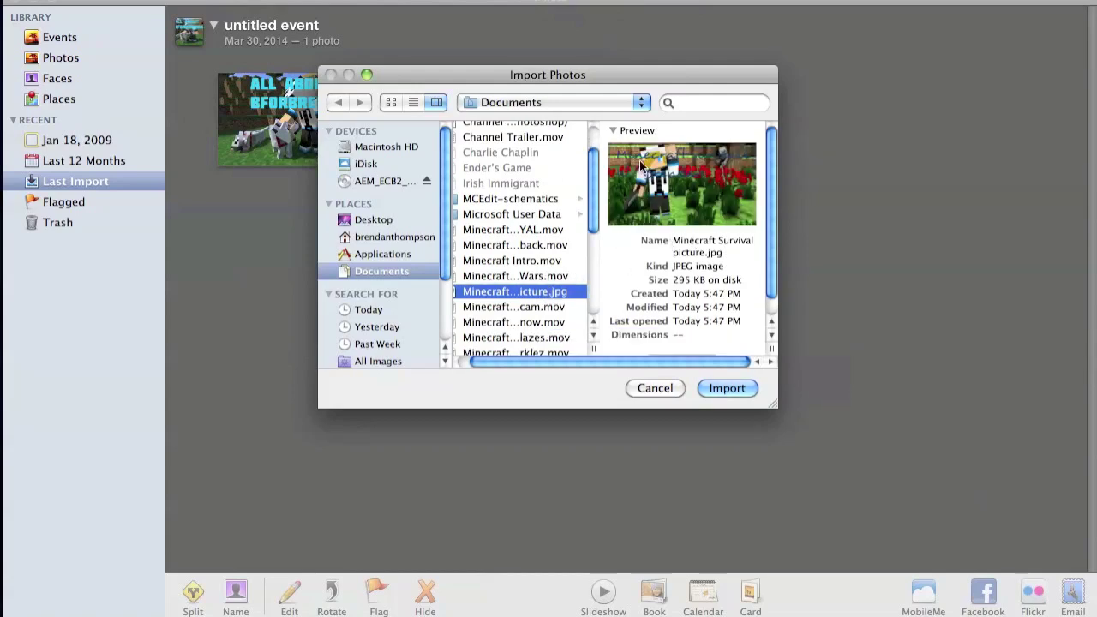
scroll(521, 240, down, 5)
click(727, 388)
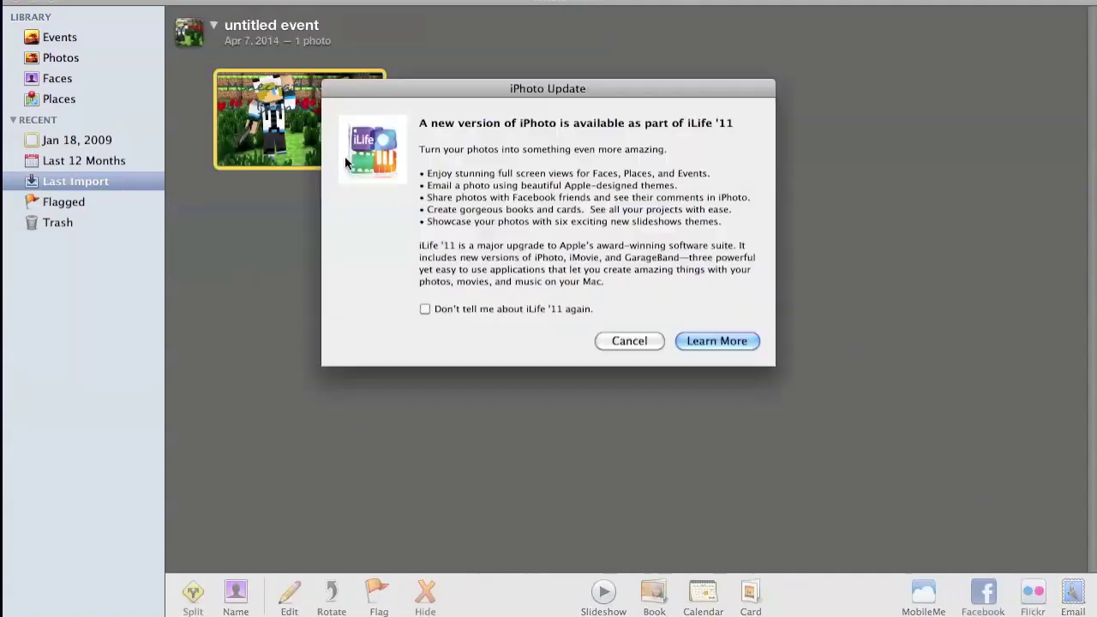
- Cancel the iPhoto Update prompt and open the Minecraft Survival picture thumbnail full size
click(617, 342)
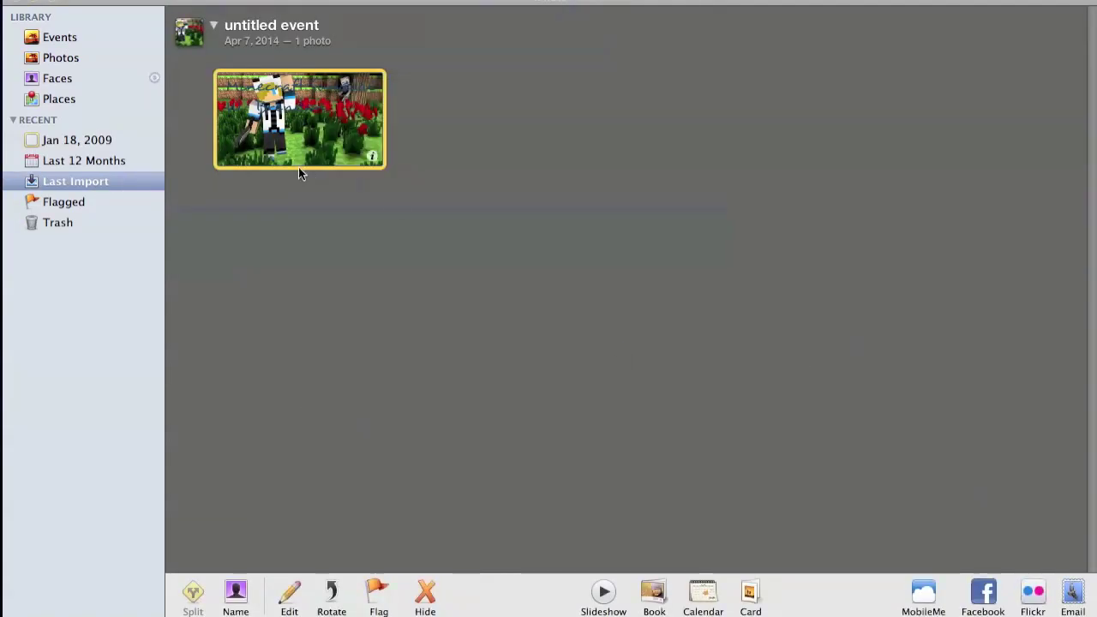
double_click(281, 142)
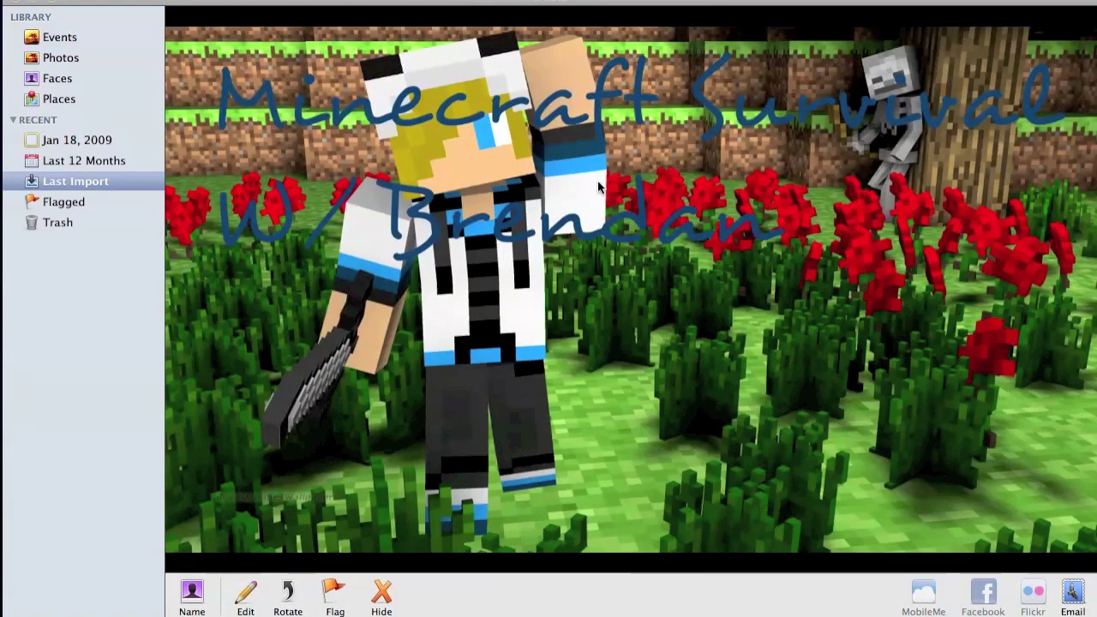